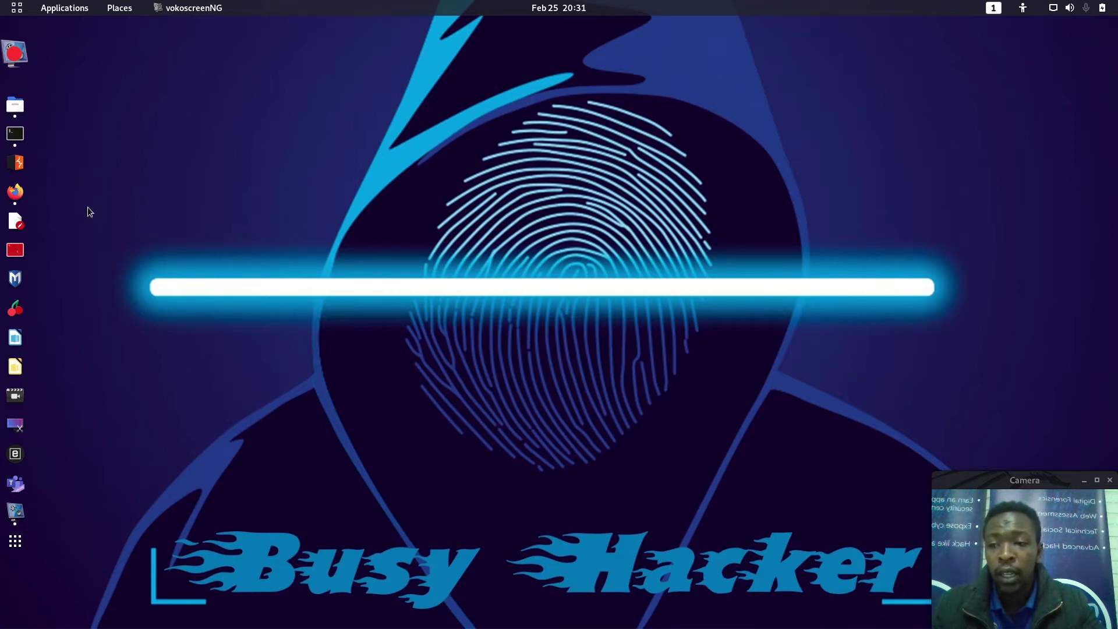
Step: Restore the Terminal window showing the ATANK-master results: 10 e-mail addresses and 1 host found for vodacom.co.ls
{"action": "left_click", "coordinate": [10, 134]}
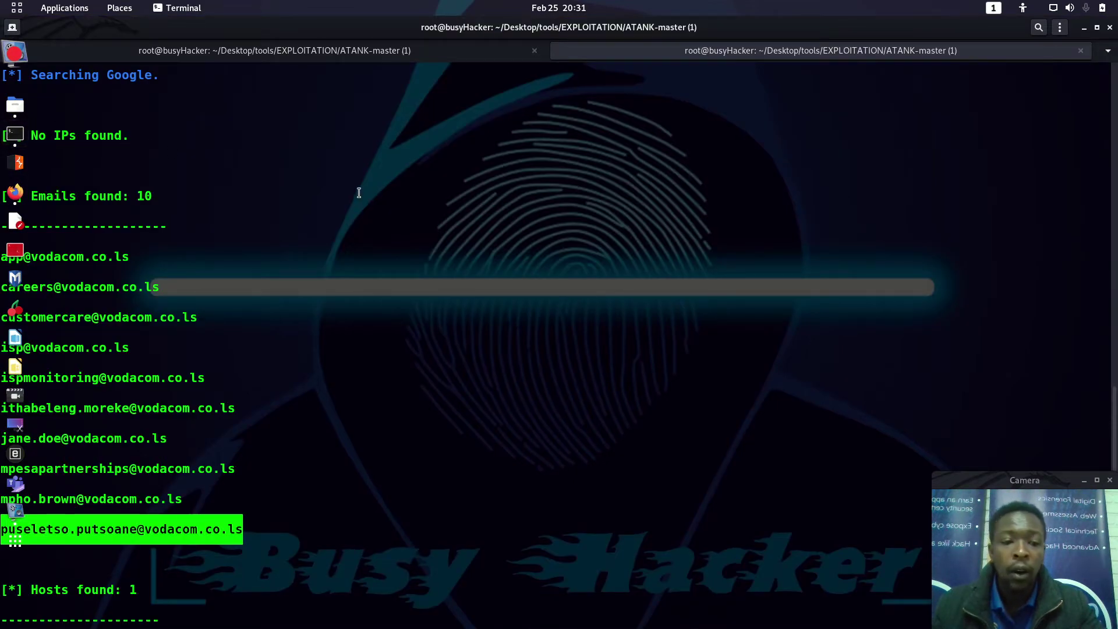
{"action": "left_click", "coordinate": [250, 205]}
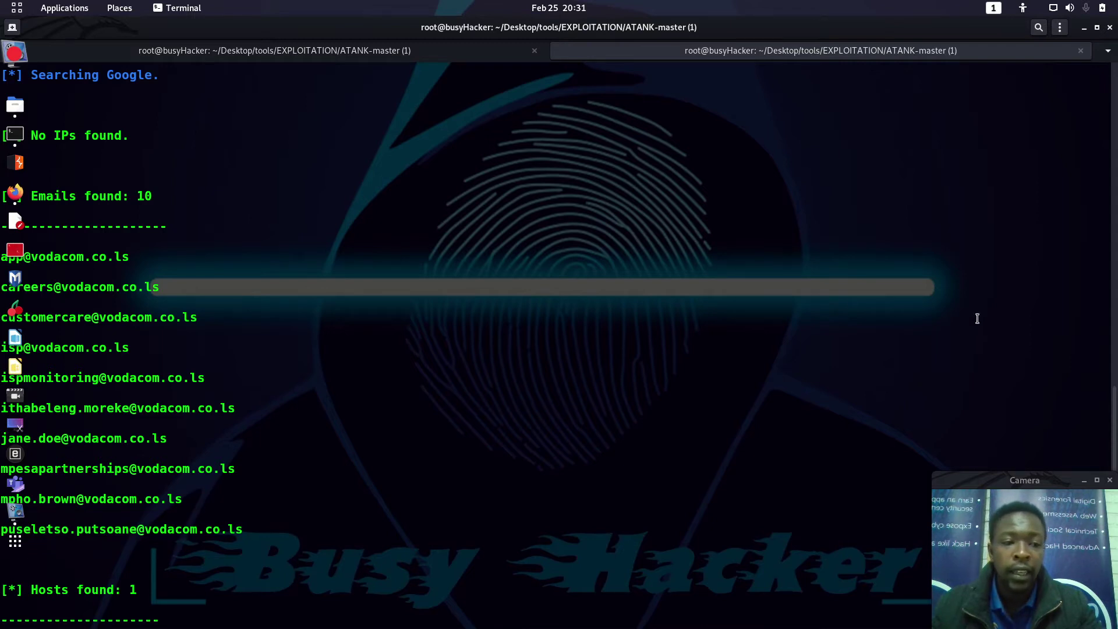
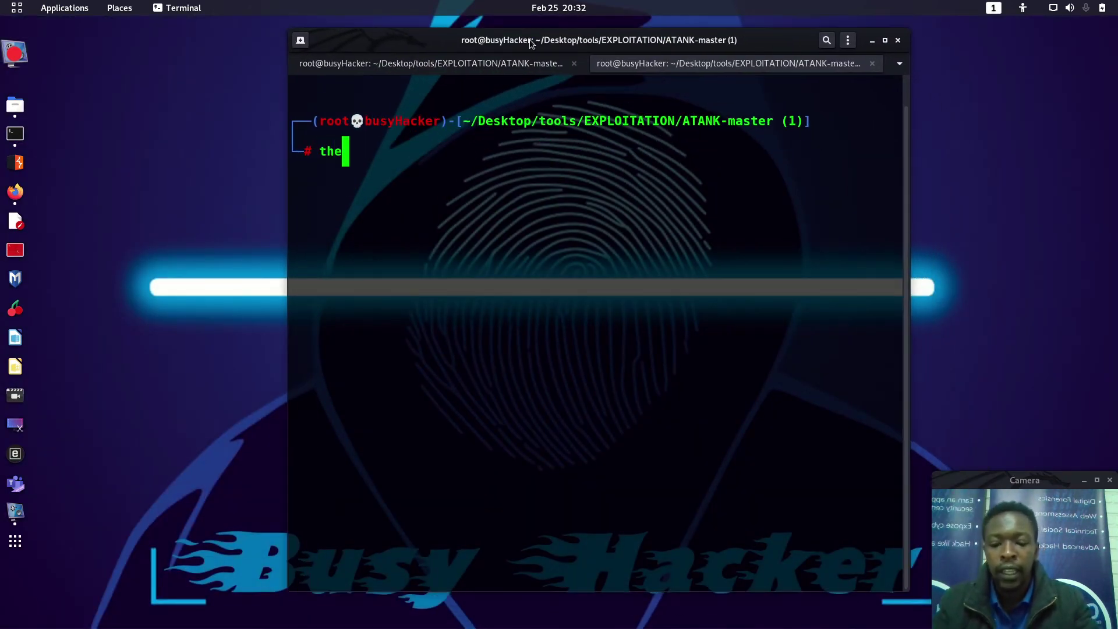
Step: Run theHarvester on vodacom.co.ls with the google source, limited to 500 results
{"action": "type", "text": "Harvester "}
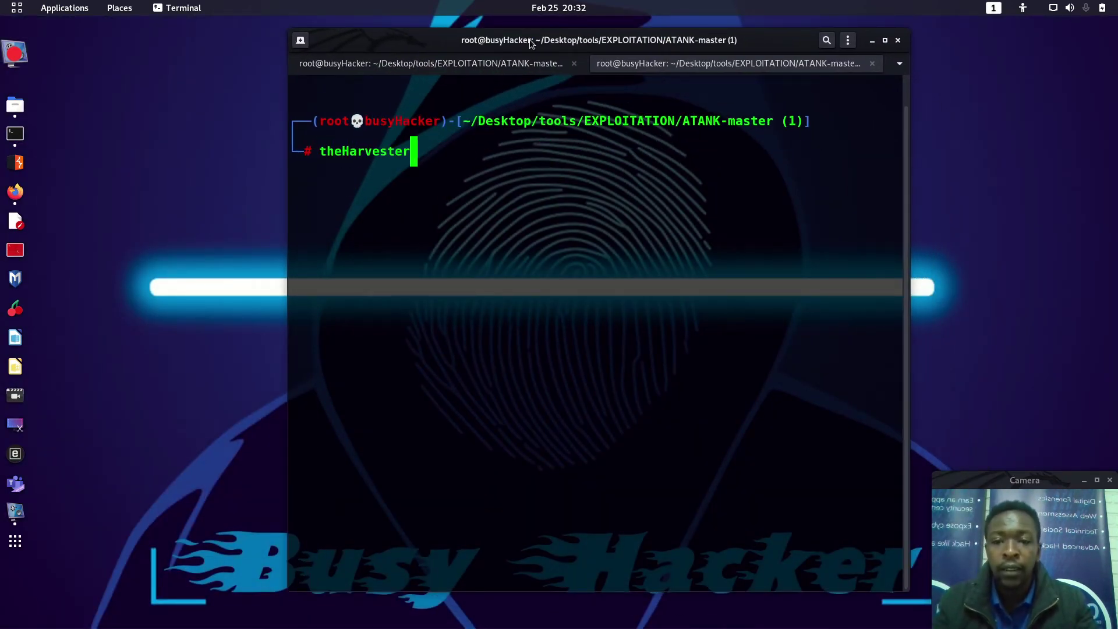
{"action": "type", "text": "-d"}
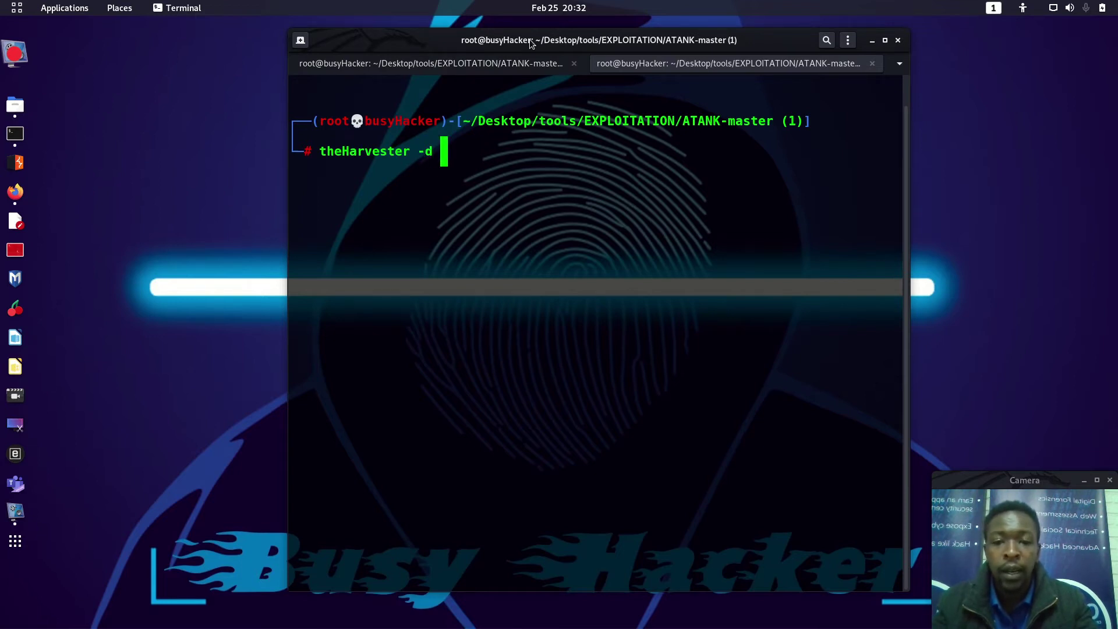
{"action": "type", "text": " vo"}
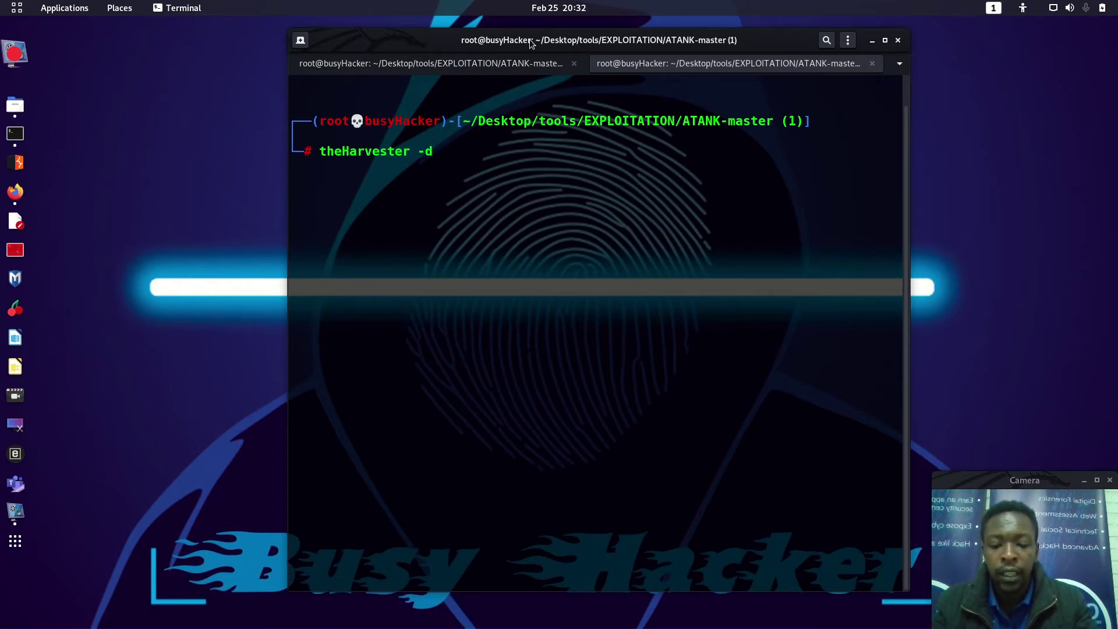
{"action": "type", "text": "da"}
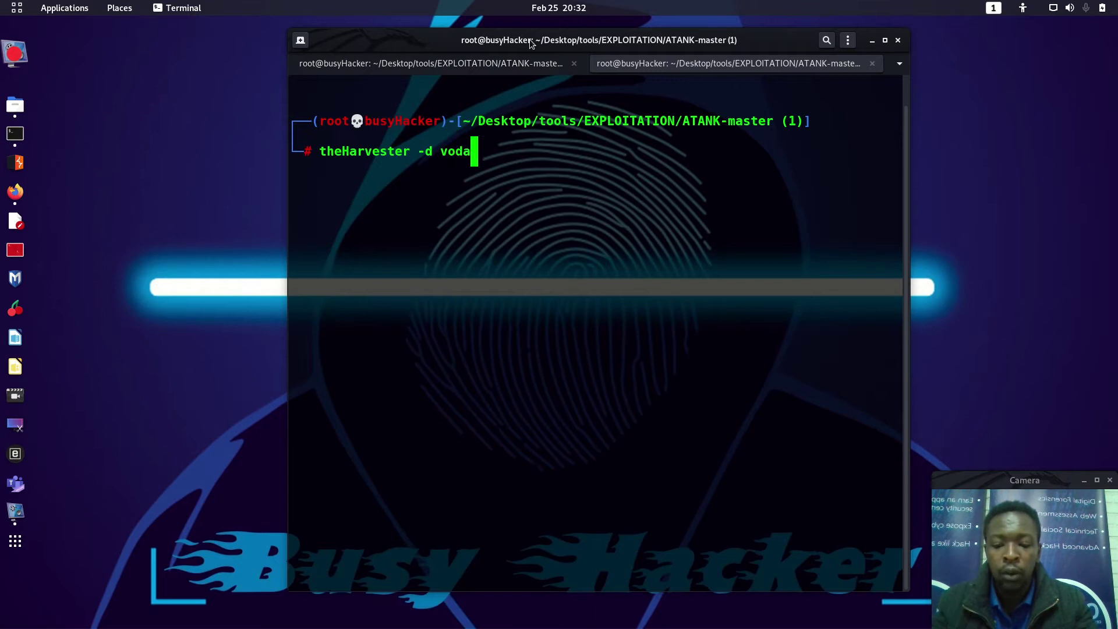
{"action": "type", "text": "com.c"}
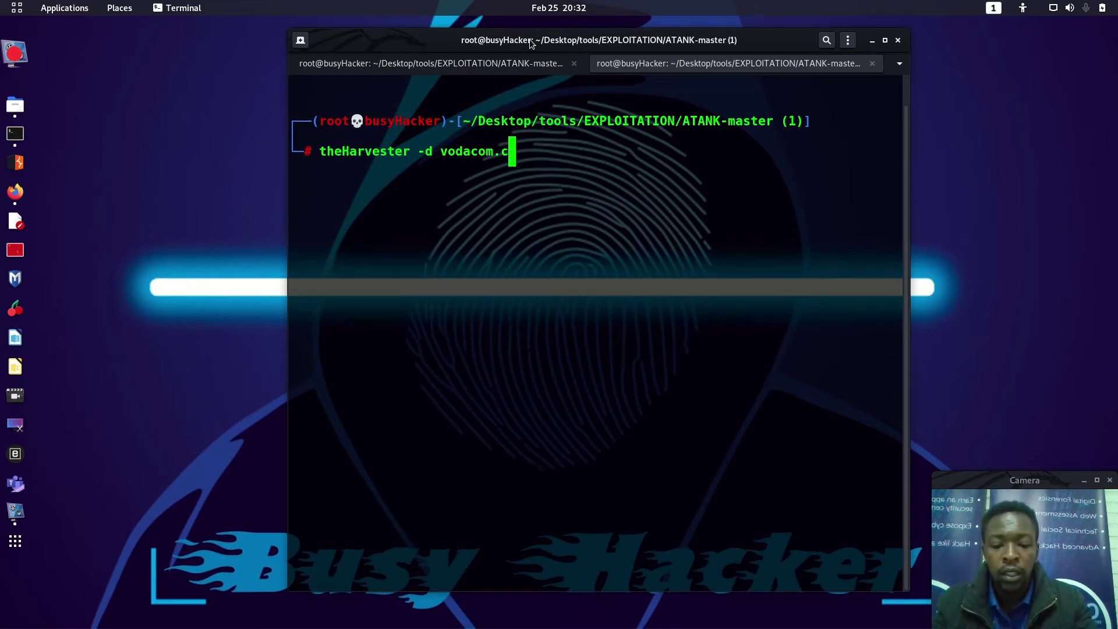
{"action": "type", "text": "o.ls"}
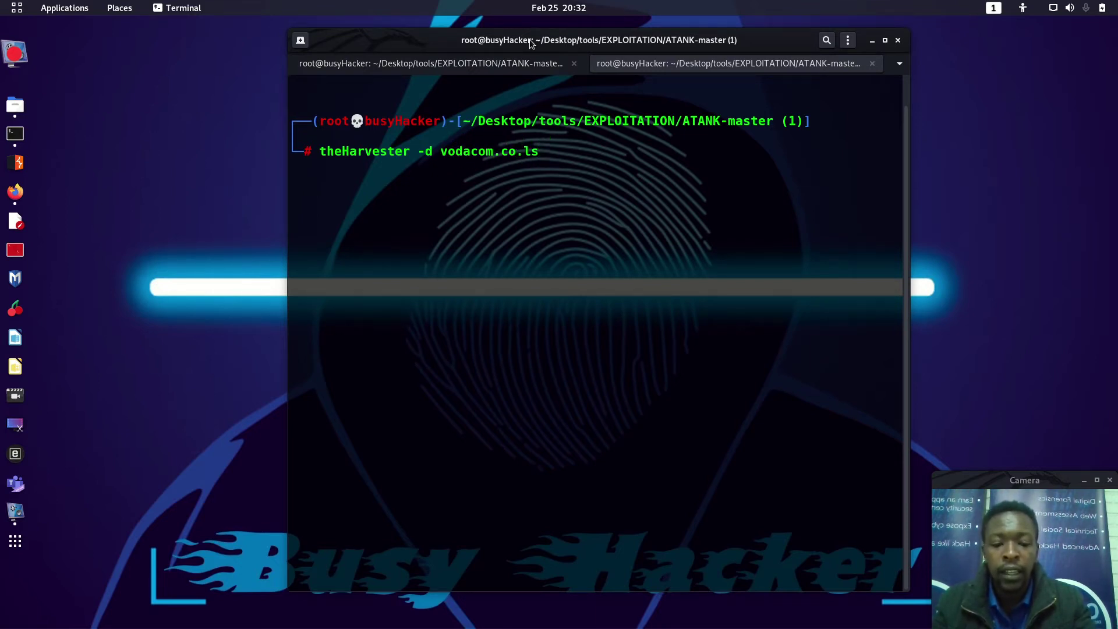
{"action": "type", "text": " -b g"}
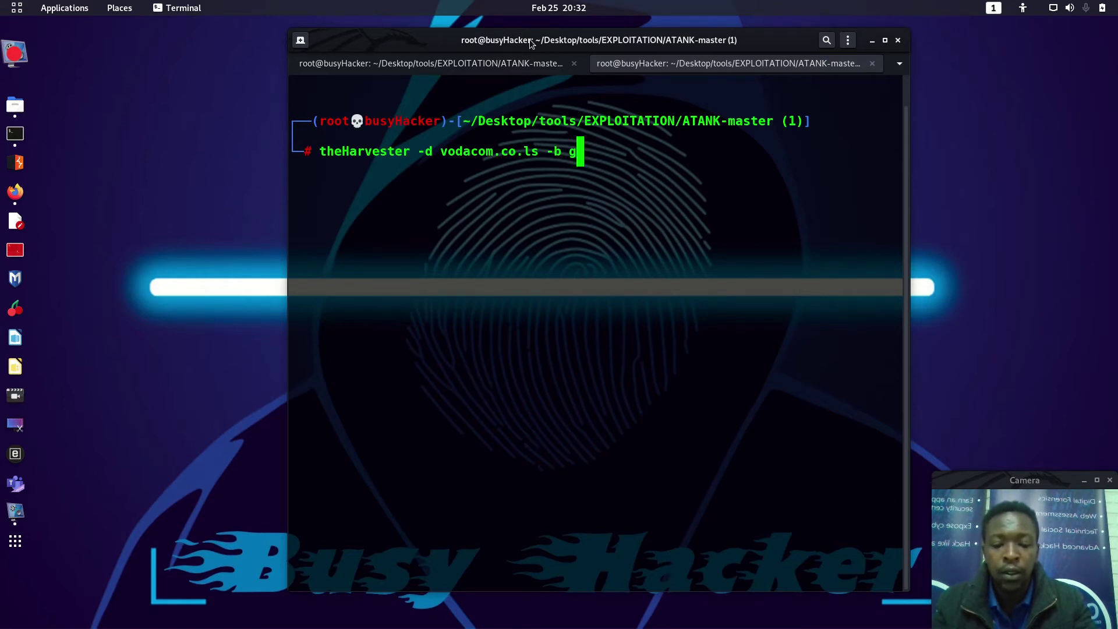
{"action": "type", "text": "oogle "}
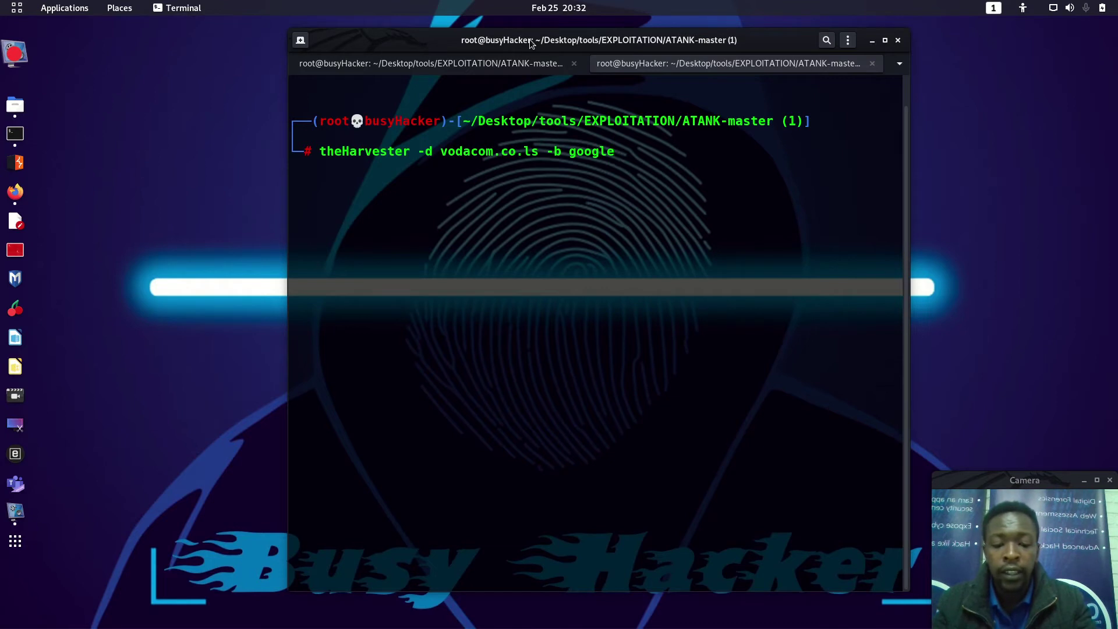
{"action": "type", "text": "-l 500"}
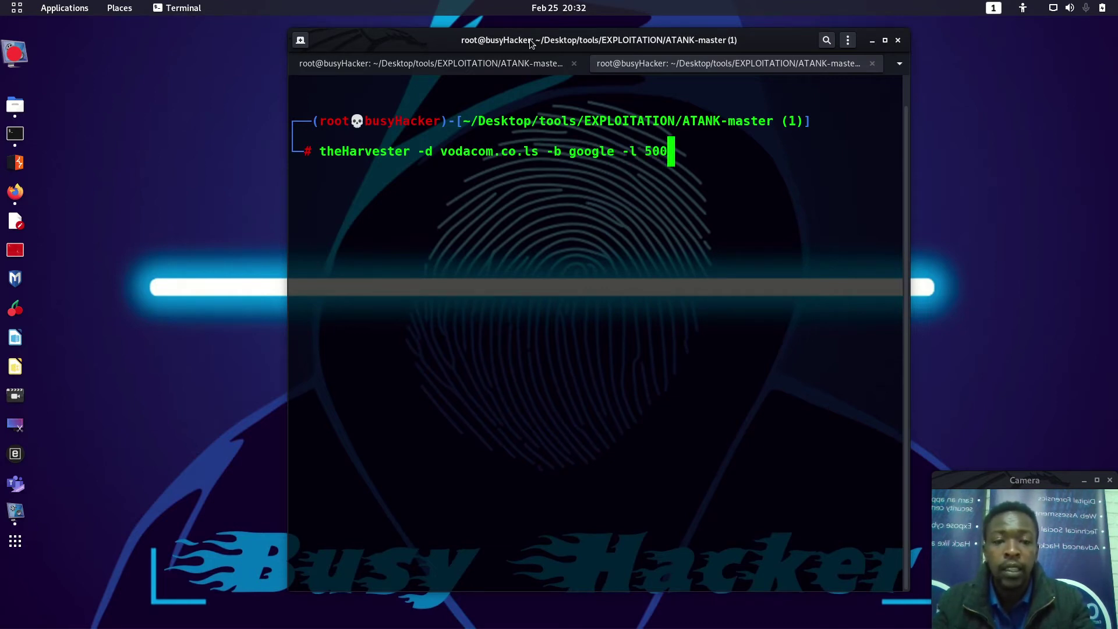
{"action": "key", "text": "Return"}
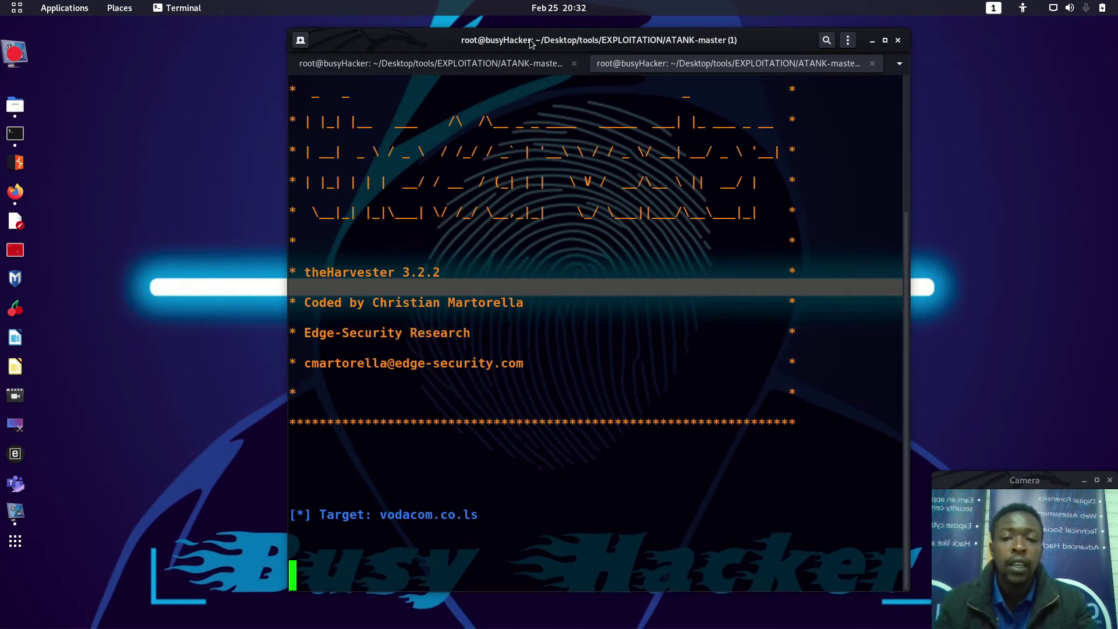
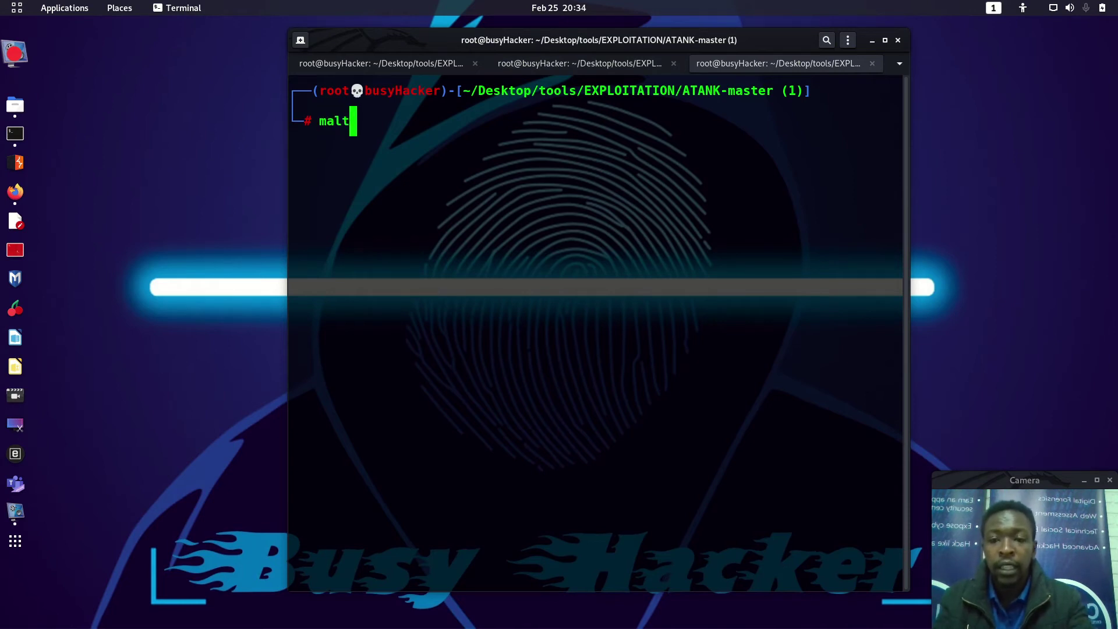
Step: Launch Maltego from the terminal with the misspelled --noplash option
{"action": "type", "text": " --n"}
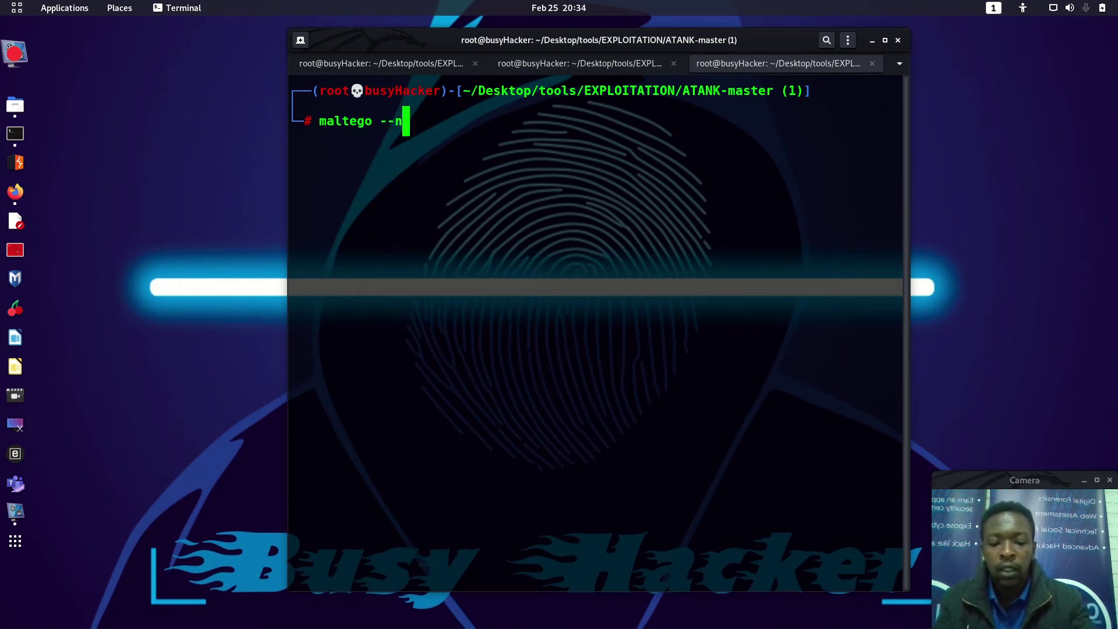
{"action": "type", "text": "opls"}
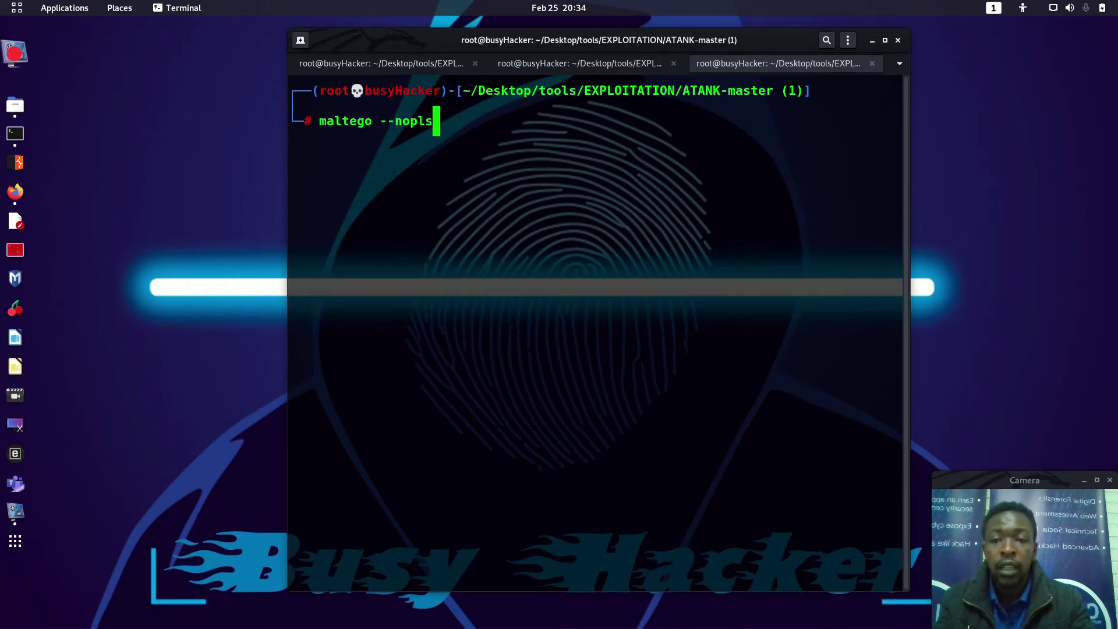
{"action": "key", "text": "BackSpace"}
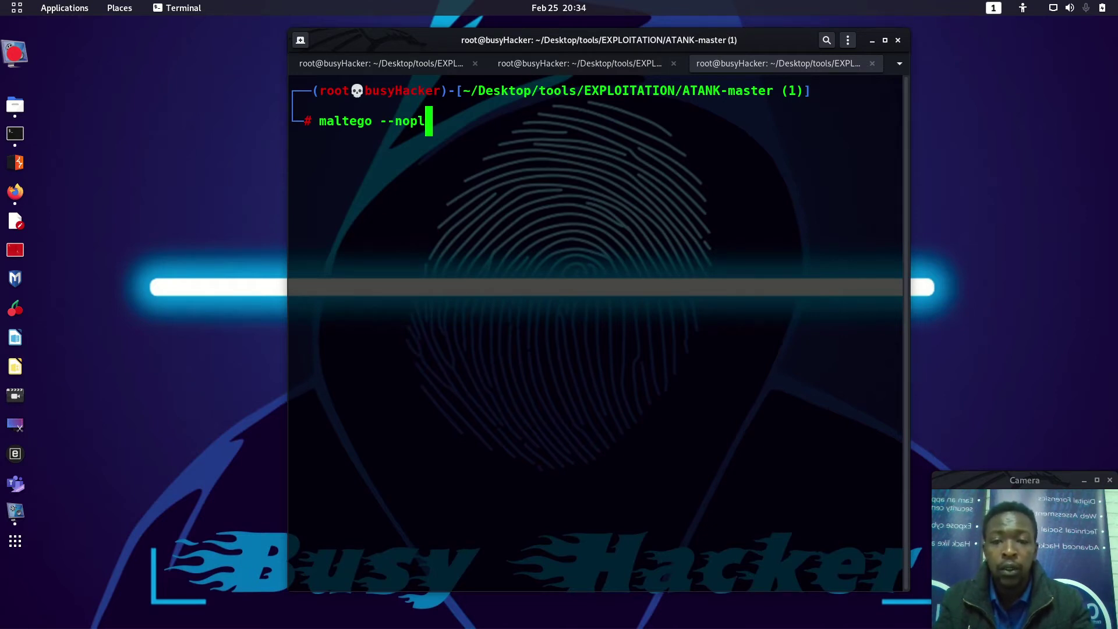
{"action": "type", "text": "ash"}
{"action": "key", "text": "Return"}
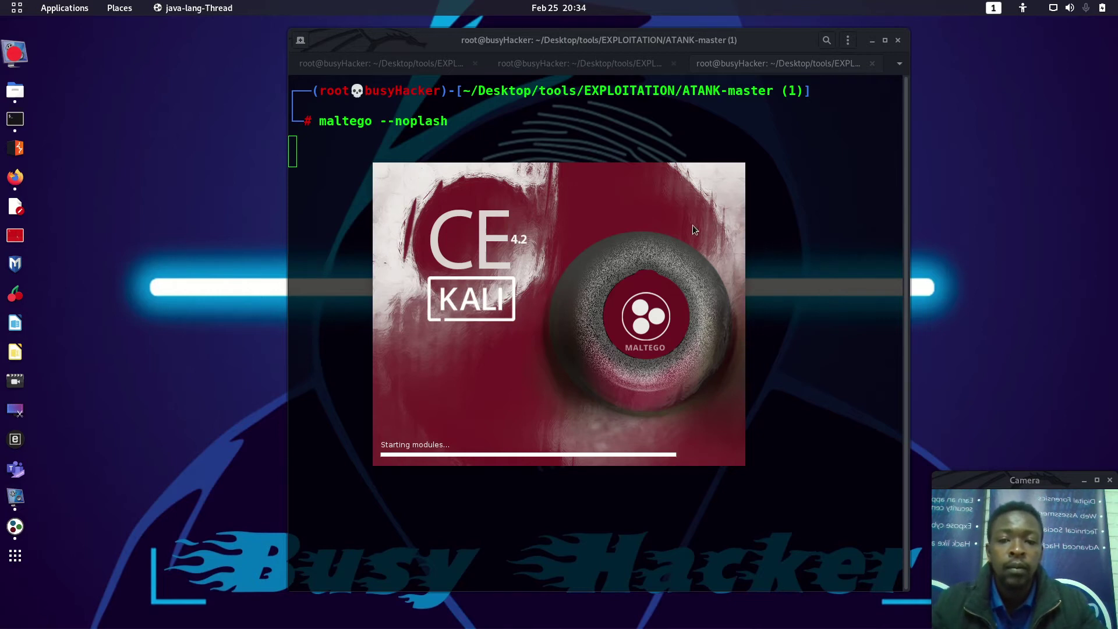
Step: Stop the failed launch and rerun it as the corrected maltego --nosplash command
{"action": "left_click", "coordinate": [548, 119]}
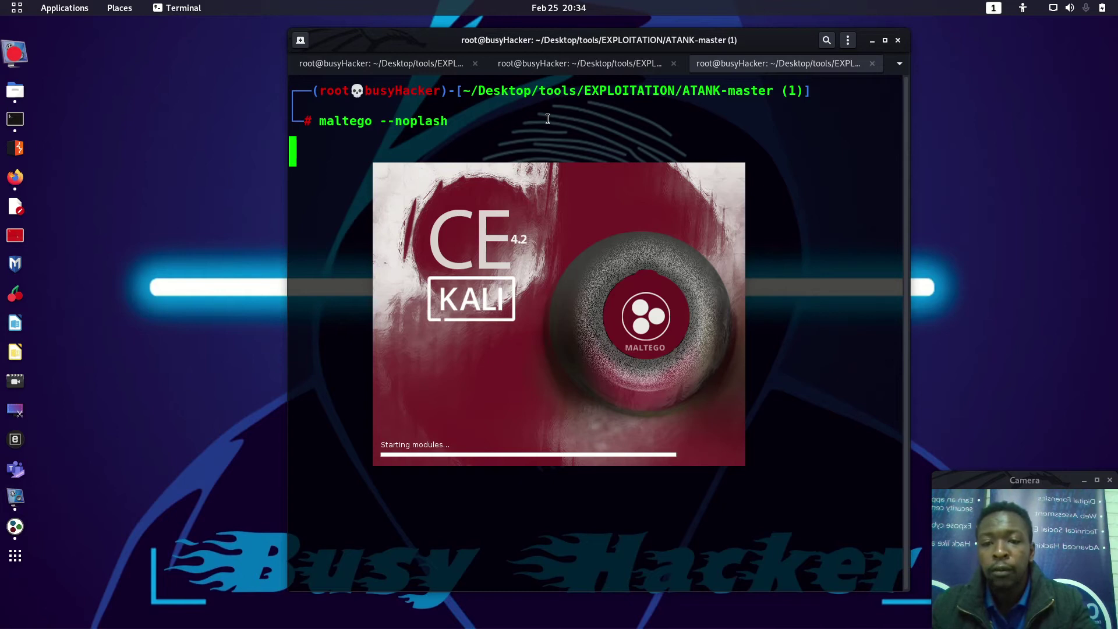
{"action": "key", "text": "ctrl+c"}
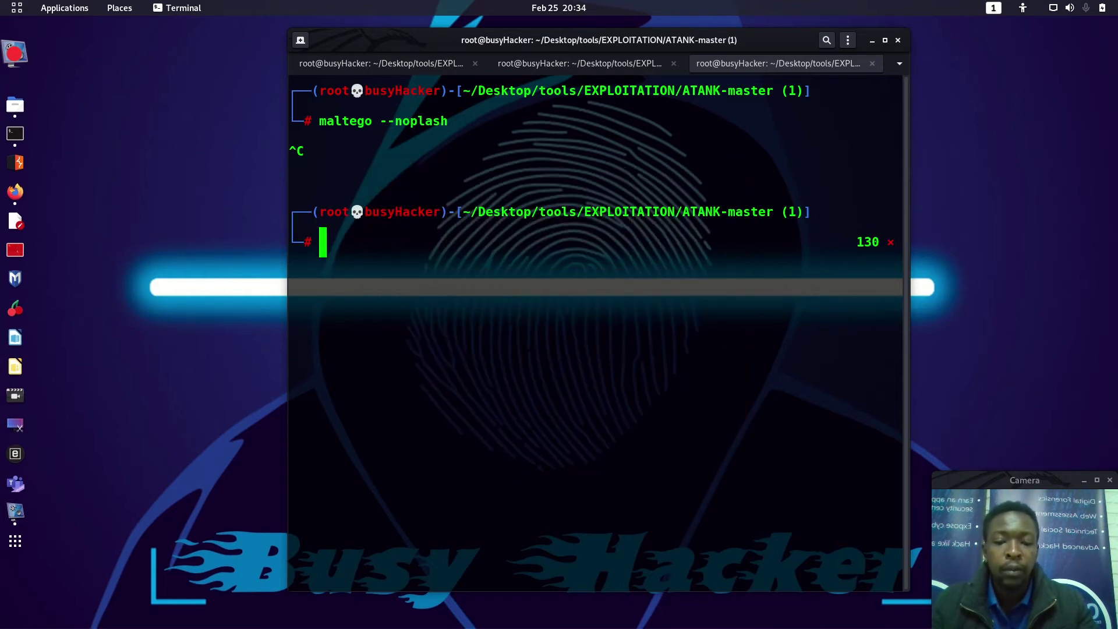
{"action": "key", "text": "Up"}
{"action": "key", "text": "Left"}
{"action": "key", "text": "Left"}
{"action": "key", "text": "Left"}
{"action": "key", "text": "Left"}
{"action": "key", "text": "Left"}
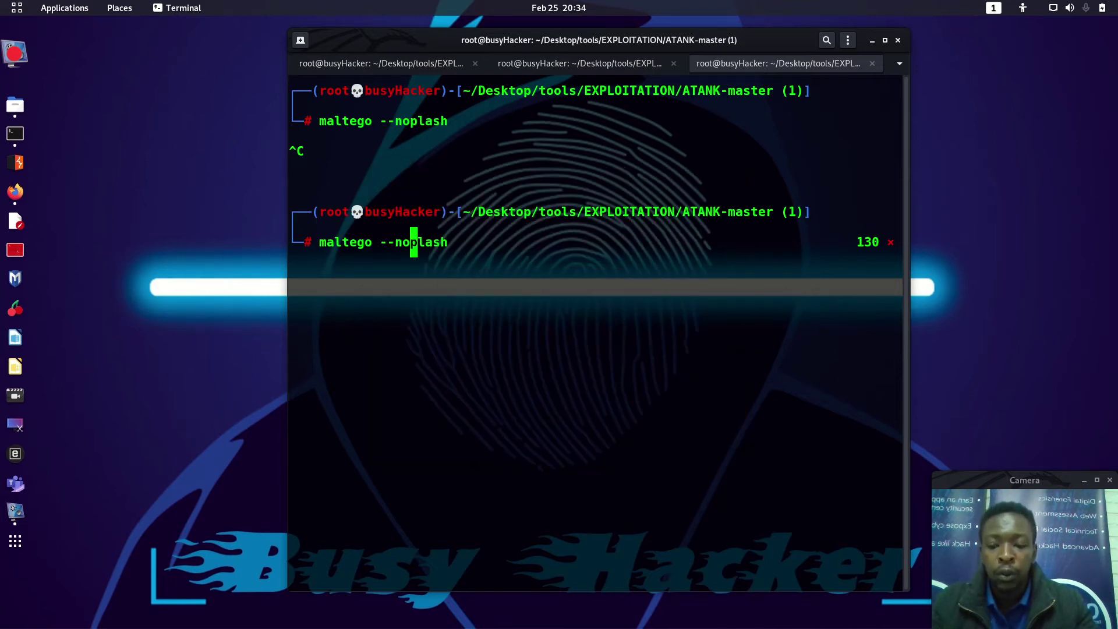
{"action": "type", "text": "s"}
{"action": "key", "text": "Return"}
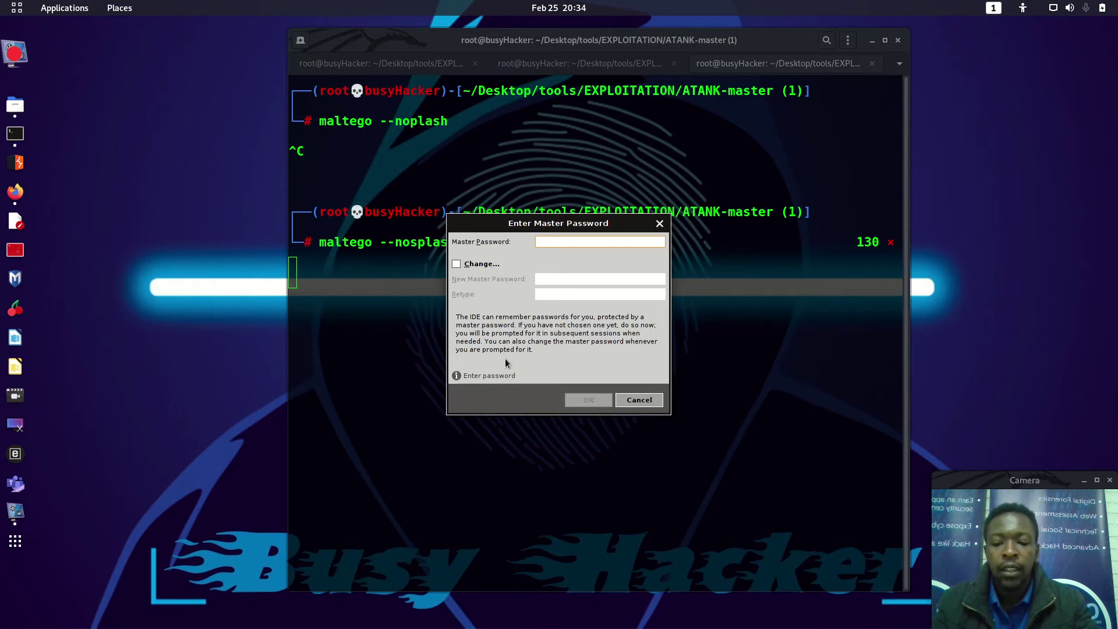
Step: Enter the master password, then open and cancel the Transforms tab's New Local Transform wizard
{"action": "type", "text": "*****"}
{"action": "key", "text": "Return"}
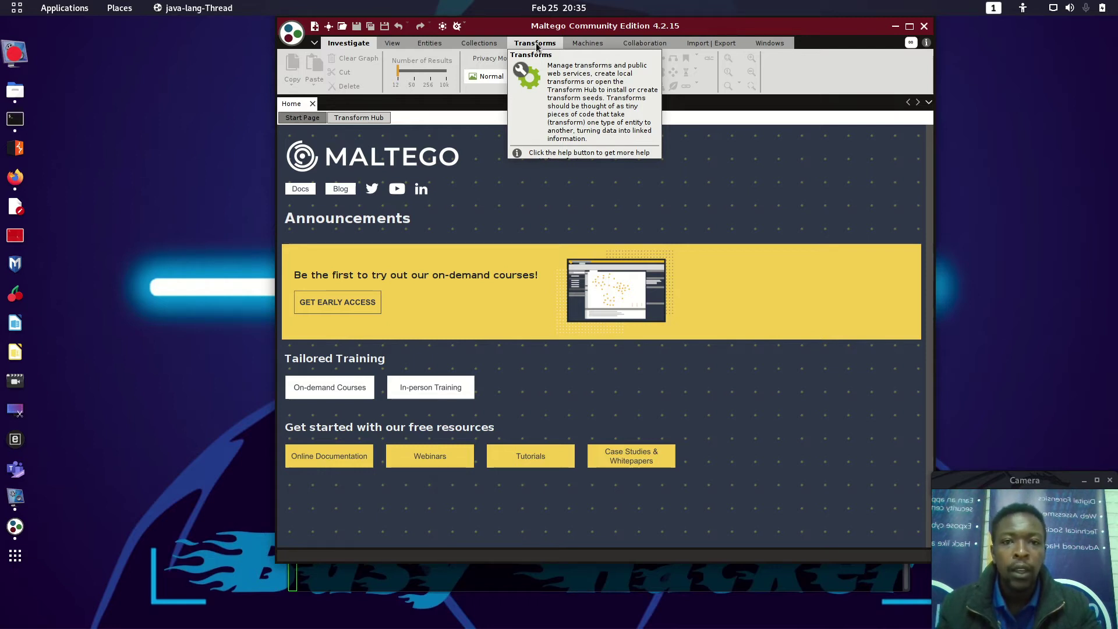
{"action": "left_click", "coordinate": [537, 44]}
{"action": "left_click", "coordinate": [384, 71]}
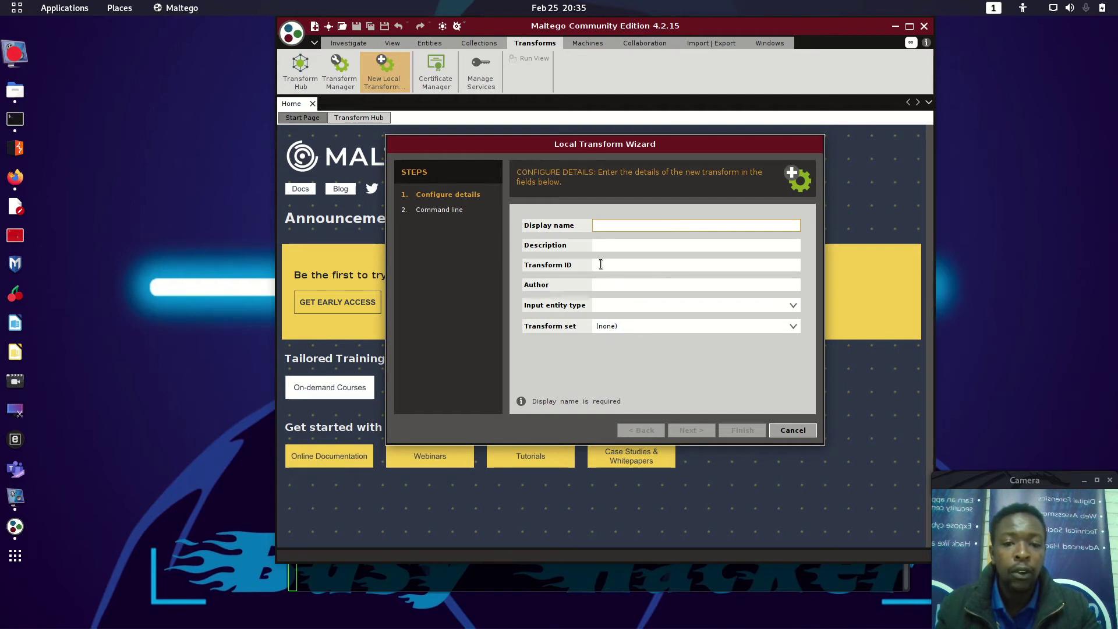
{"action": "left_click", "coordinate": [795, 430]}
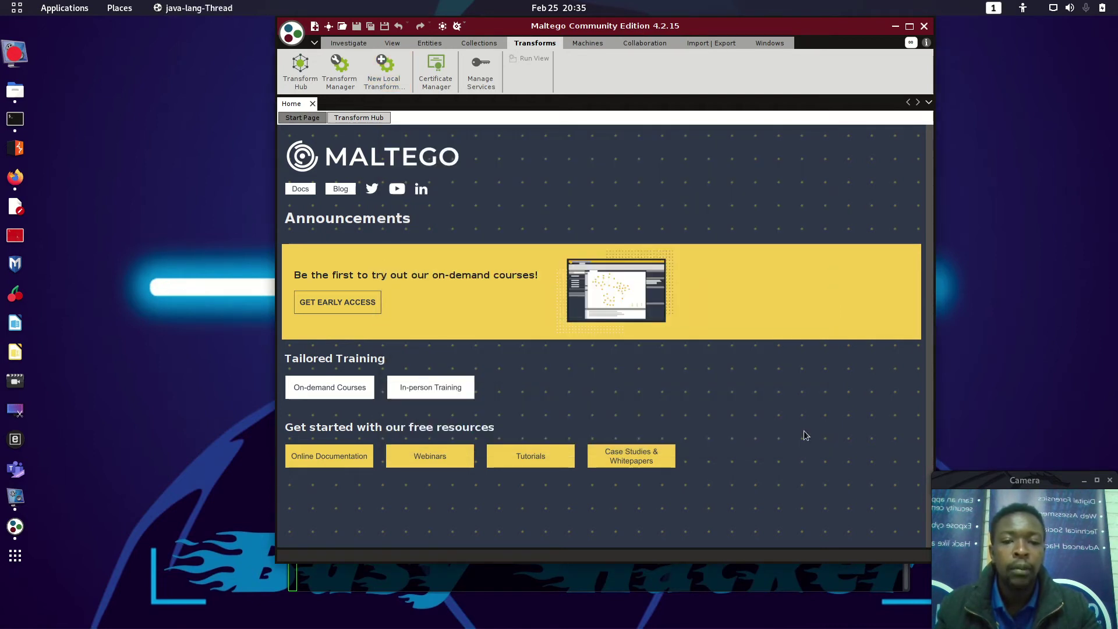
Step: Search 'holehe ma' in a new Firefox tab, open megadose/holehe-maltego, and go to its Installation wiki
{"action": "left_click", "coordinate": [15, 185]}
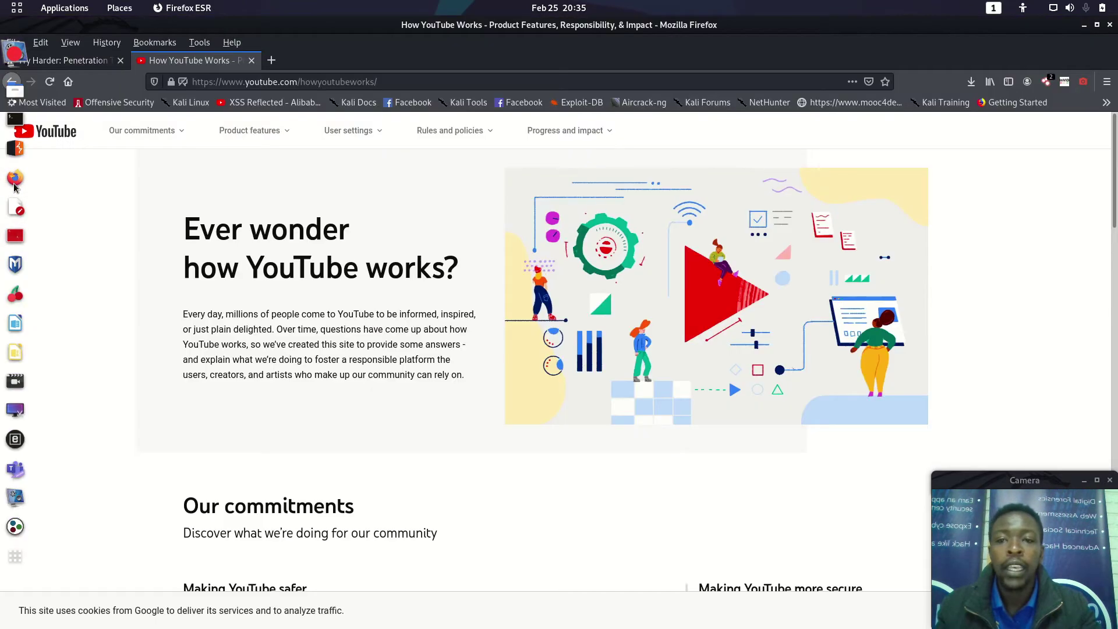
{"action": "left_click", "coordinate": [272, 64]}
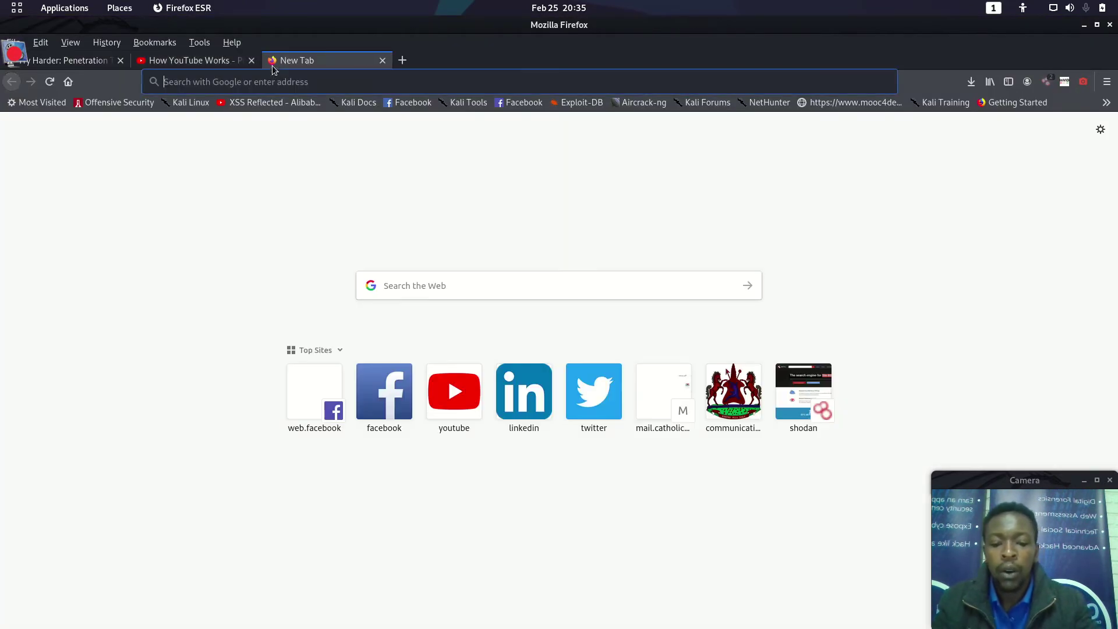
{"action": "type", "text": "holehe"}
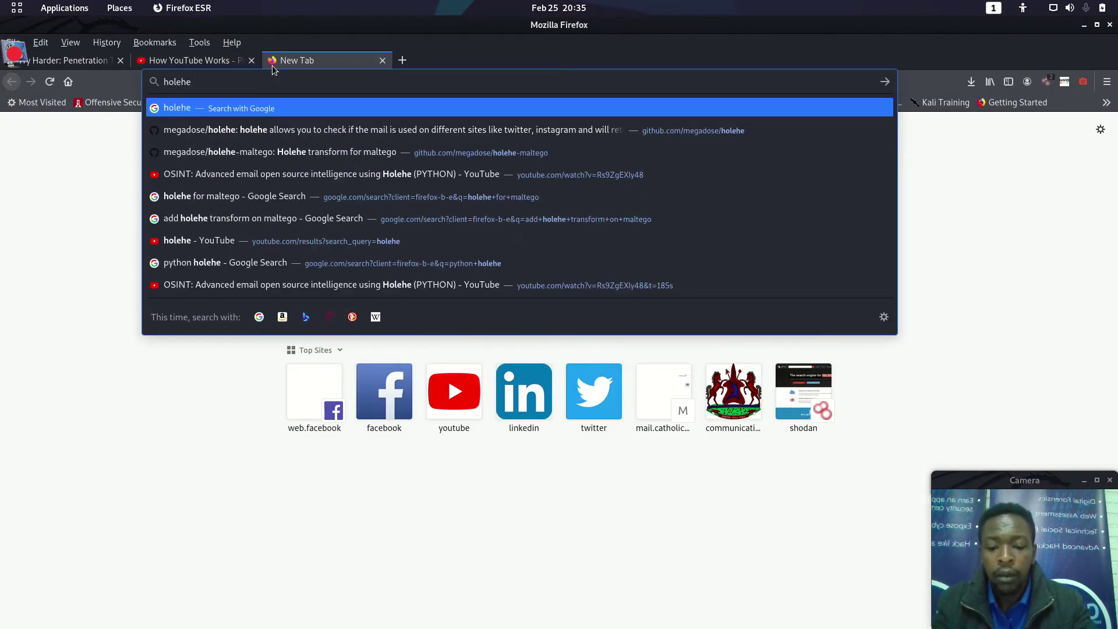
{"action": "type", "text": " ma"}
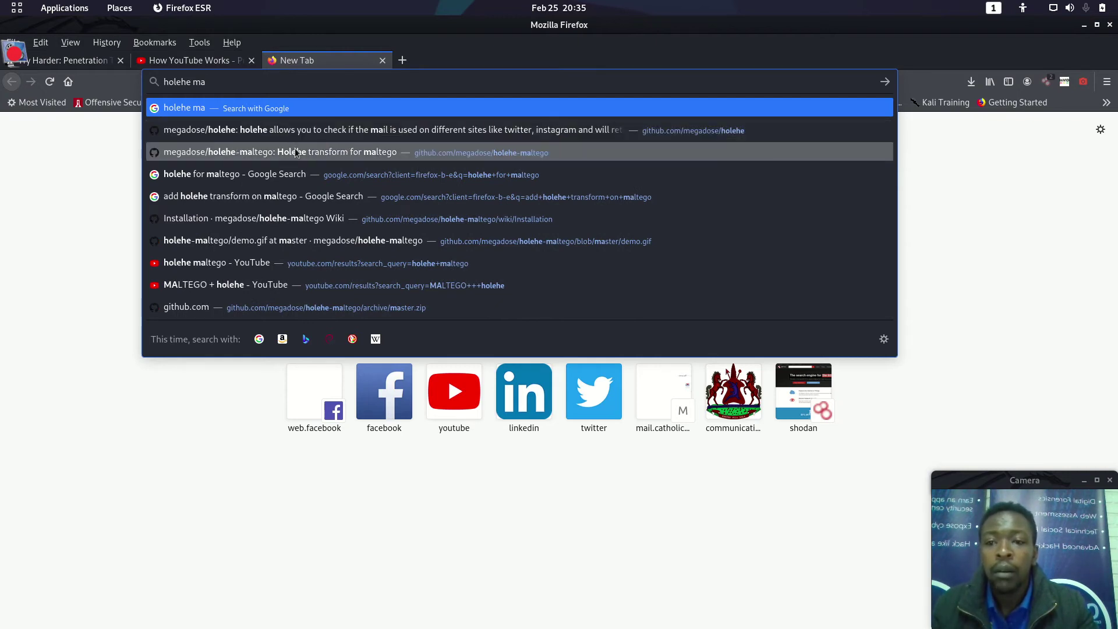
{"action": "left_click", "coordinate": [296, 153]}
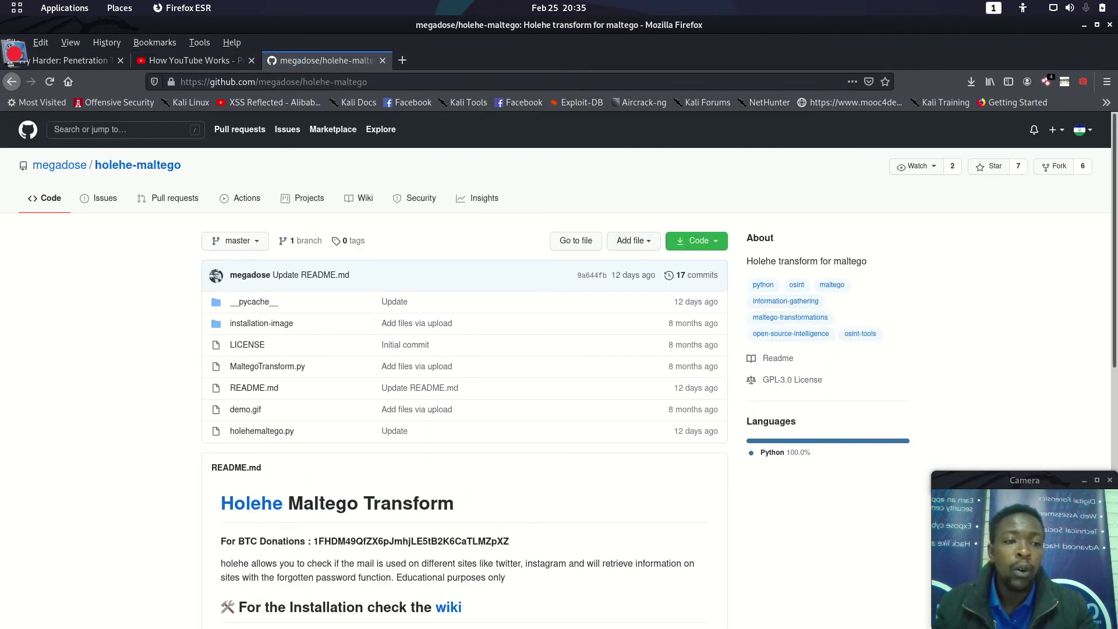
{"action": "scroll", "coordinate": [940, 266], "scroll_direction": "down", "scroll_amount": 5}
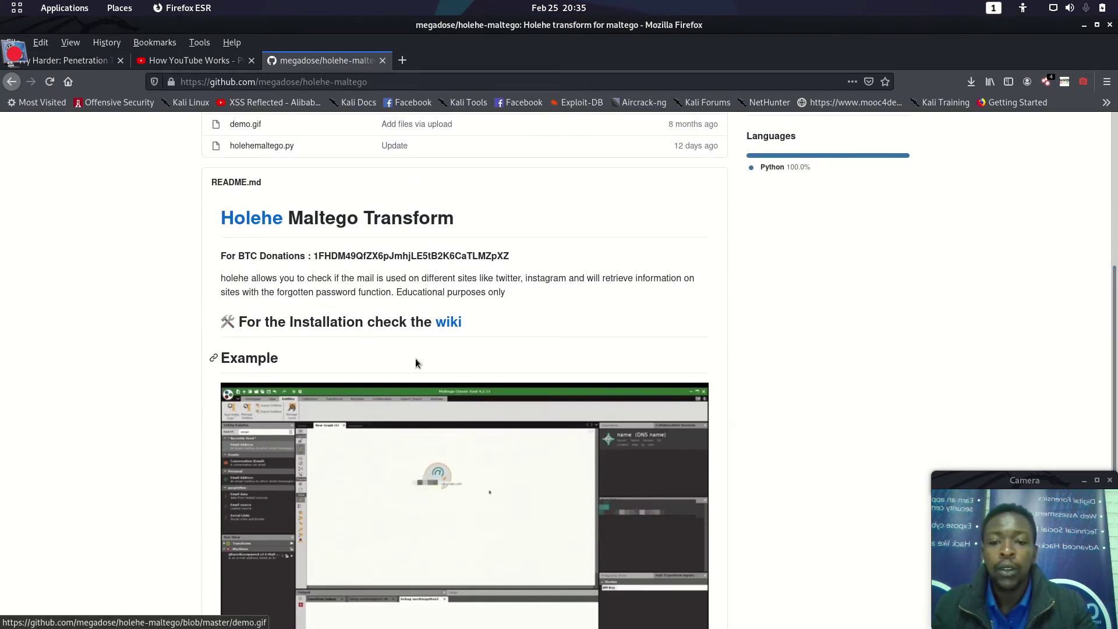
{"action": "left_click", "coordinate": [448, 325]}
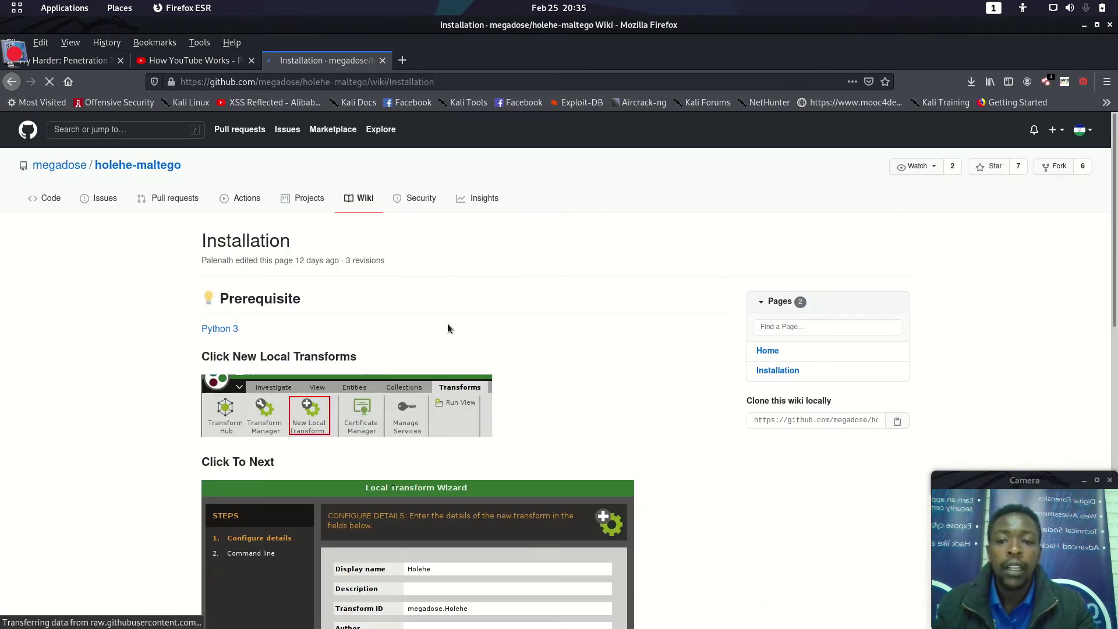
Step: Scroll the Installation wiki down to the /usr/bin/python3 holehemaltego.py command-line screenshot
{"action": "scroll", "coordinate": [1019, 250], "scroll_direction": "down", "scroll_amount": 5}
{"action": "scroll", "coordinate": [418, 371], "scroll_direction": "down", "scroll_amount": 2}
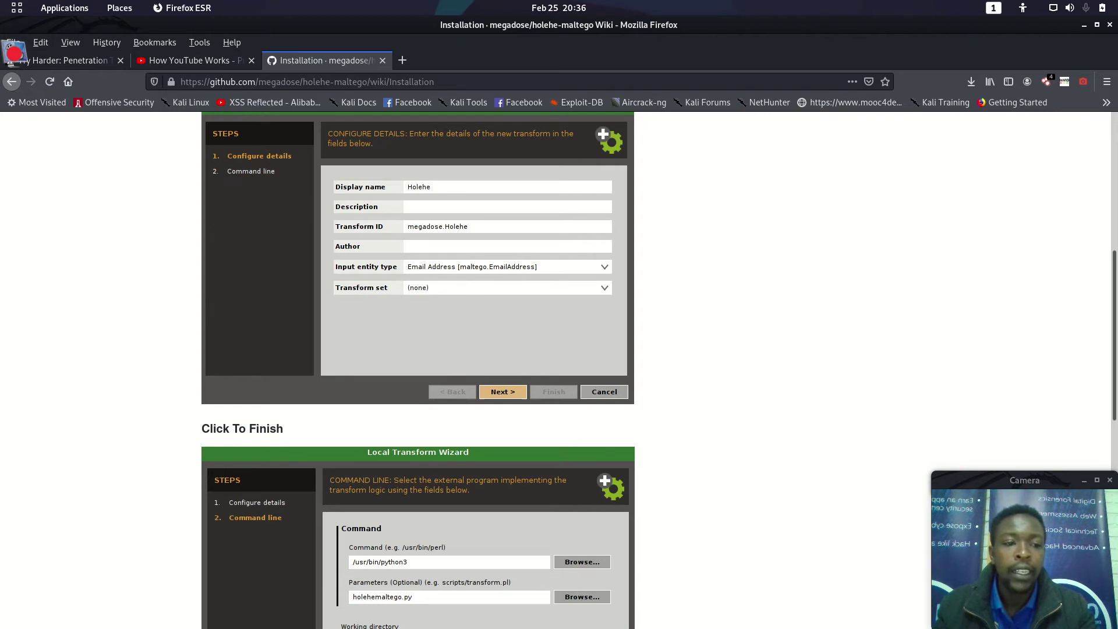
{"action": "scroll", "coordinate": [1114, 303], "scroll_direction": "down", "scroll_amount": 2}
{"action": "left_click_drag", "start_coordinate": [1113, 315], "coordinate": [1115, 384]}
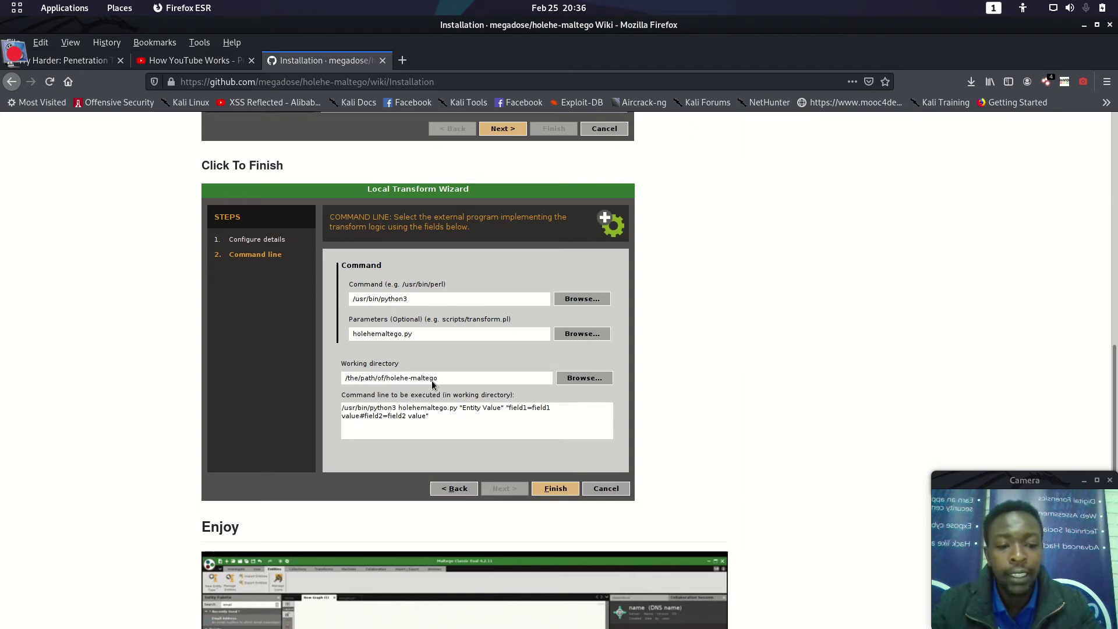
{"action": "mouse_move", "coordinate": [4, 236]}
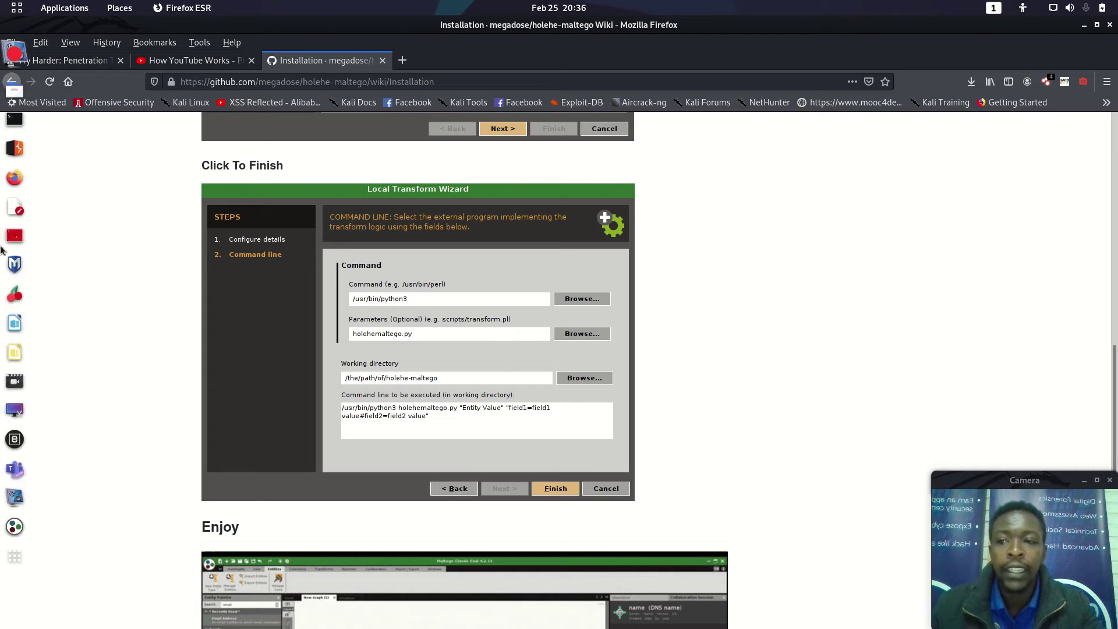
{"action": "left_click", "coordinate": [17, 94]}
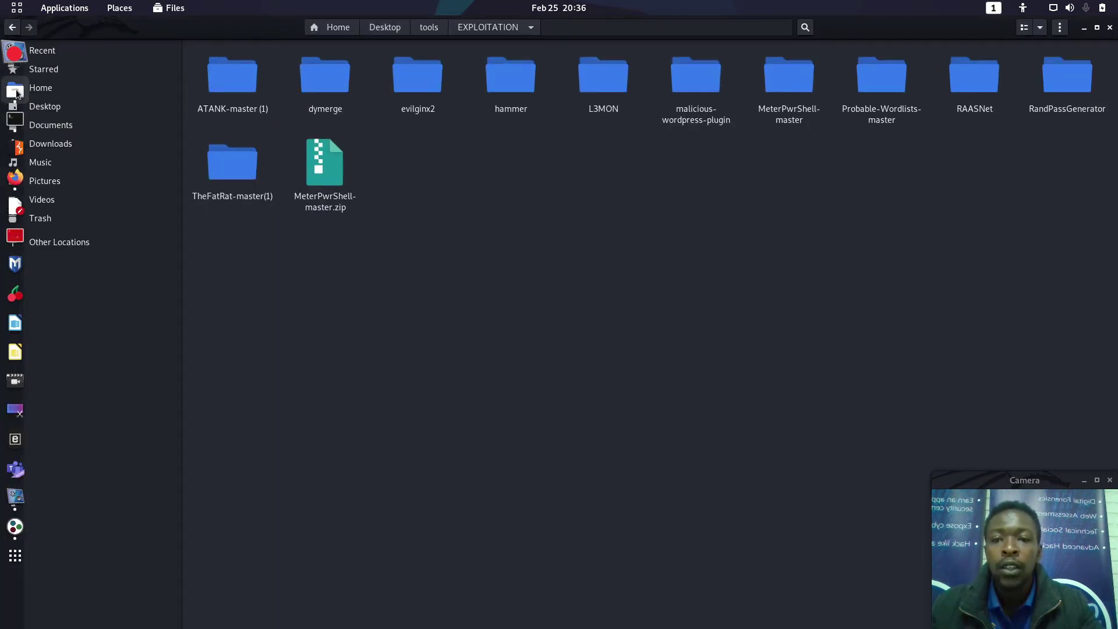
{"action": "left_click", "coordinate": [65, 247]}
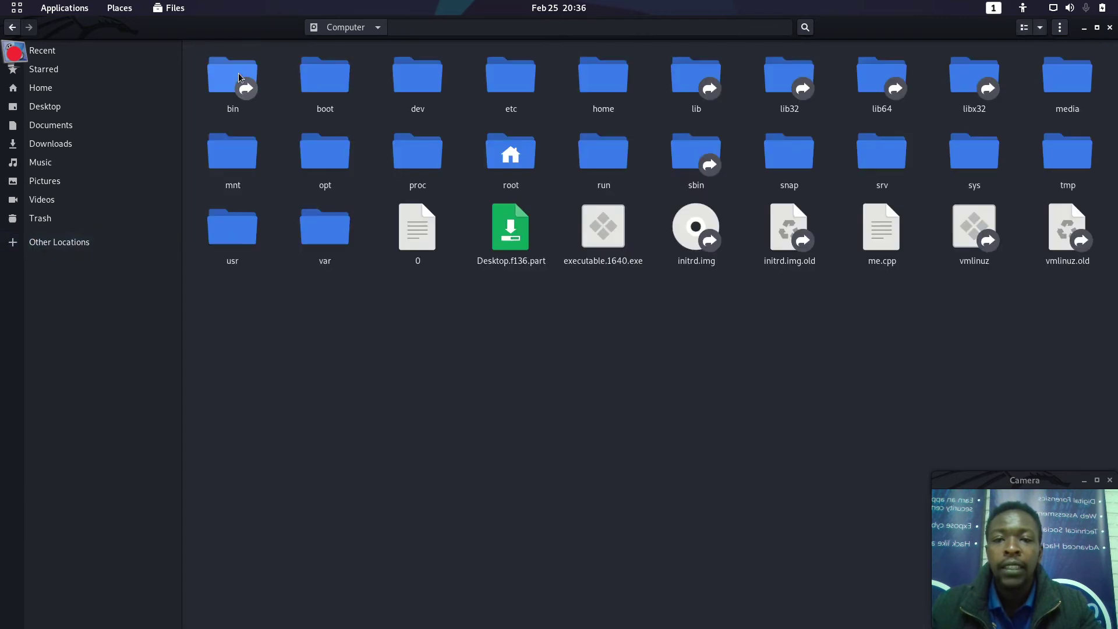
{"action": "double_click", "coordinate": [510, 75]}
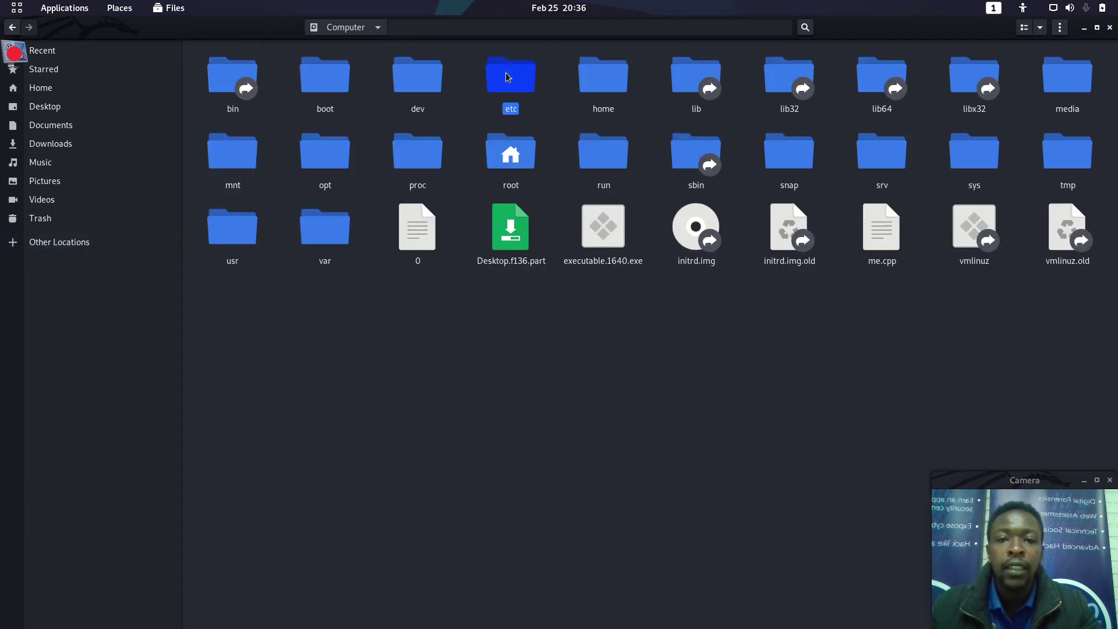
{"action": "left_click", "coordinate": [805, 29]}
{"action": "type", "text": "ho"}
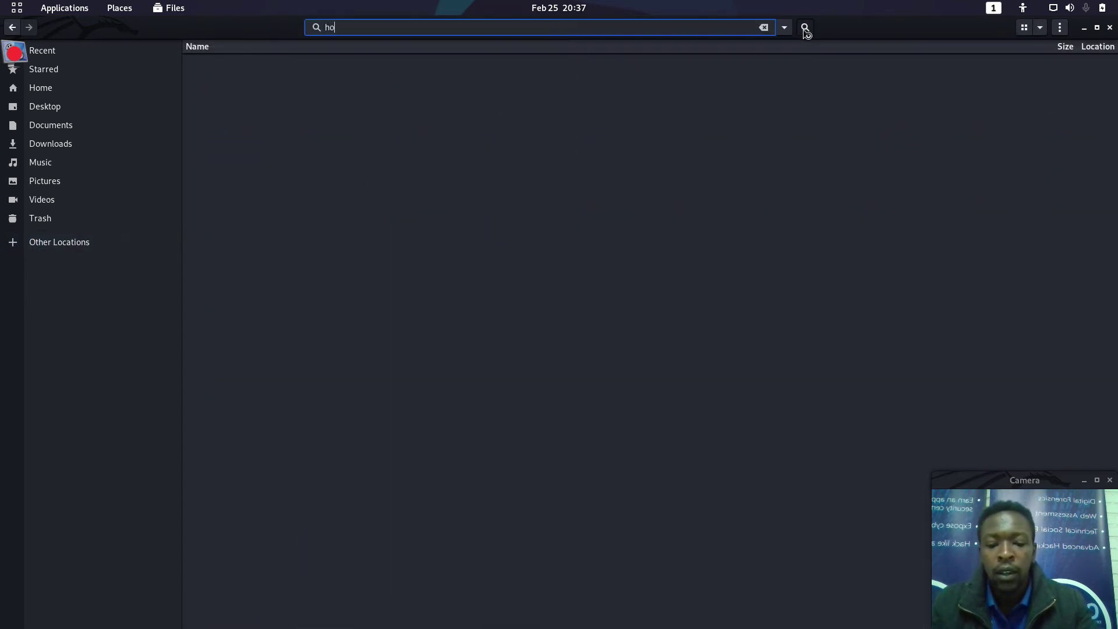
{"action": "type", "text": "le"}
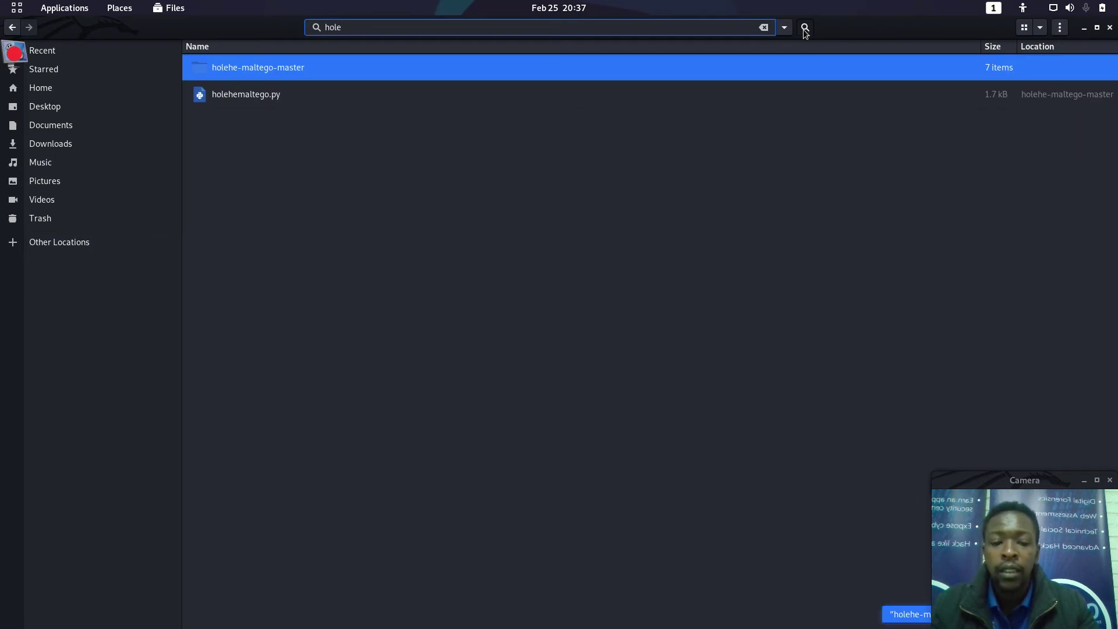
{"action": "key", "text": "Return"}
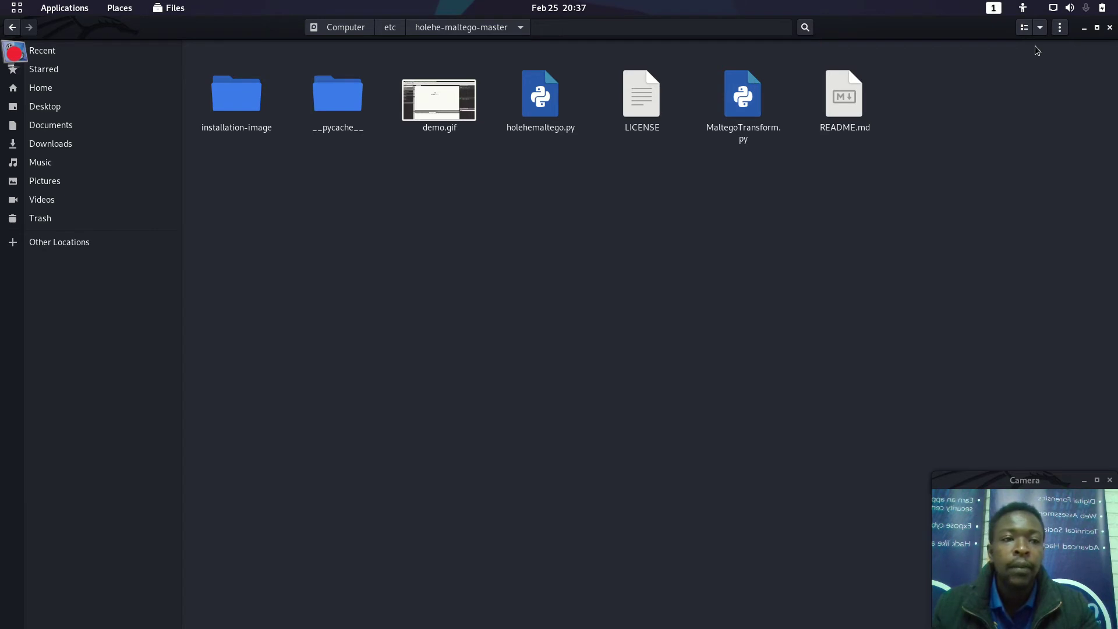
{"action": "left_click", "coordinate": [1109, 27]}
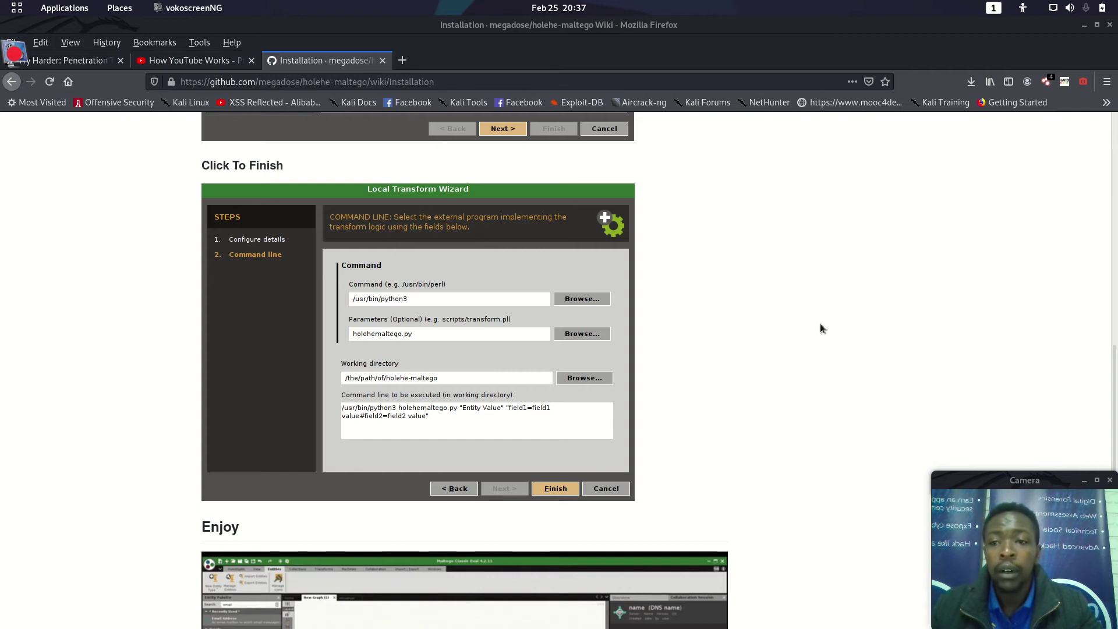
Step: Scroll to the end of the wiki's Enjoy demo and minimize Firefox to reveal Maltego
{"action": "scroll", "coordinate": [1074, 359], "scroll_direction": "down", "scroll_amount": 1}
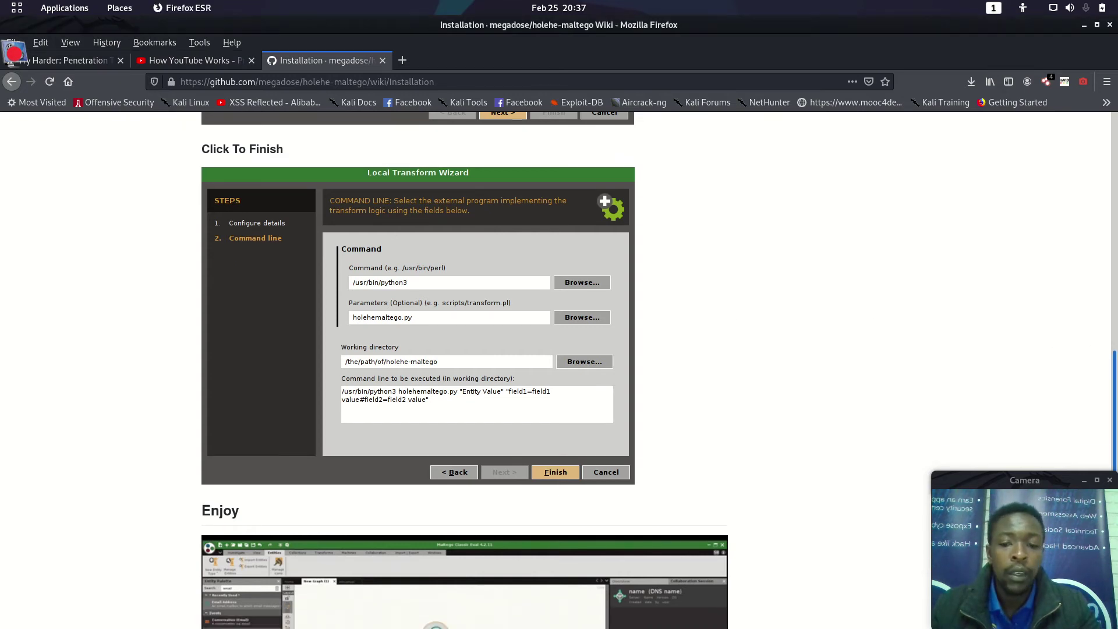
{"action": "scroll", "coordinate": [383, 399], "scroll_direction": "down", "scroll_amount": 5}
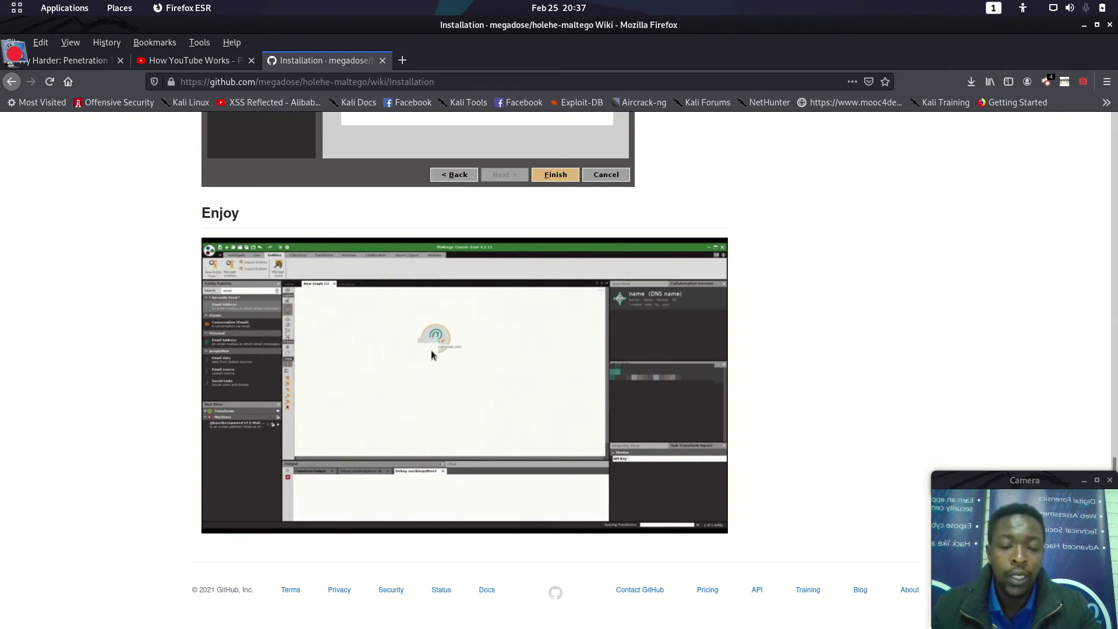
{"action": "left_click", "coordinate": [1083, 25]}
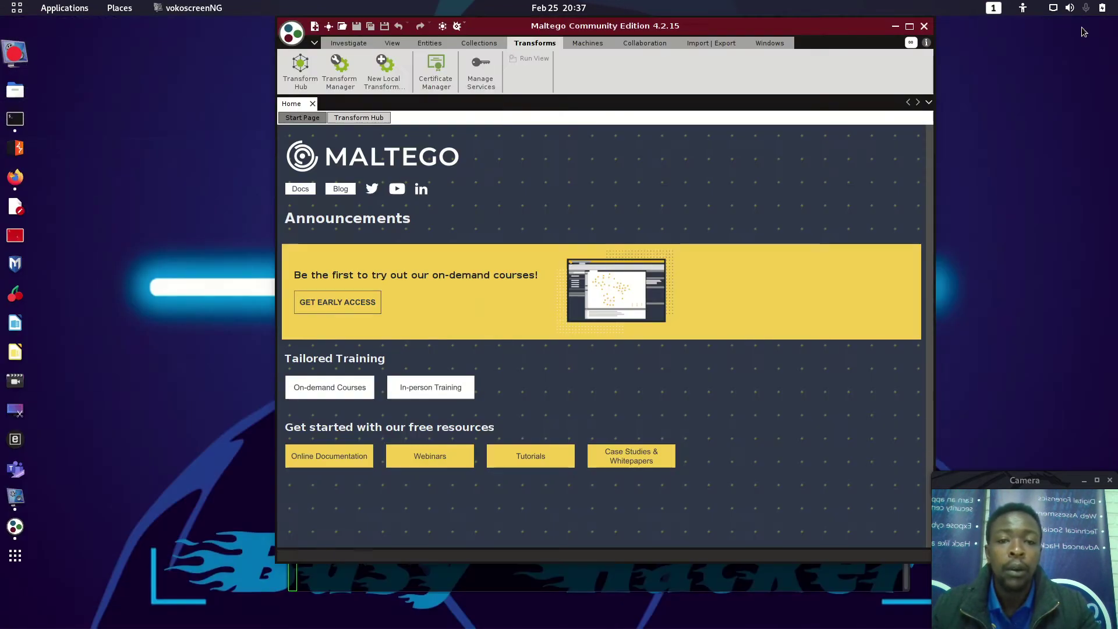
Step: Create a maximized New Graph with one Email Address entity, then bring the terminal forward
{"action": "left_click", "coordinate": [316, 28]}
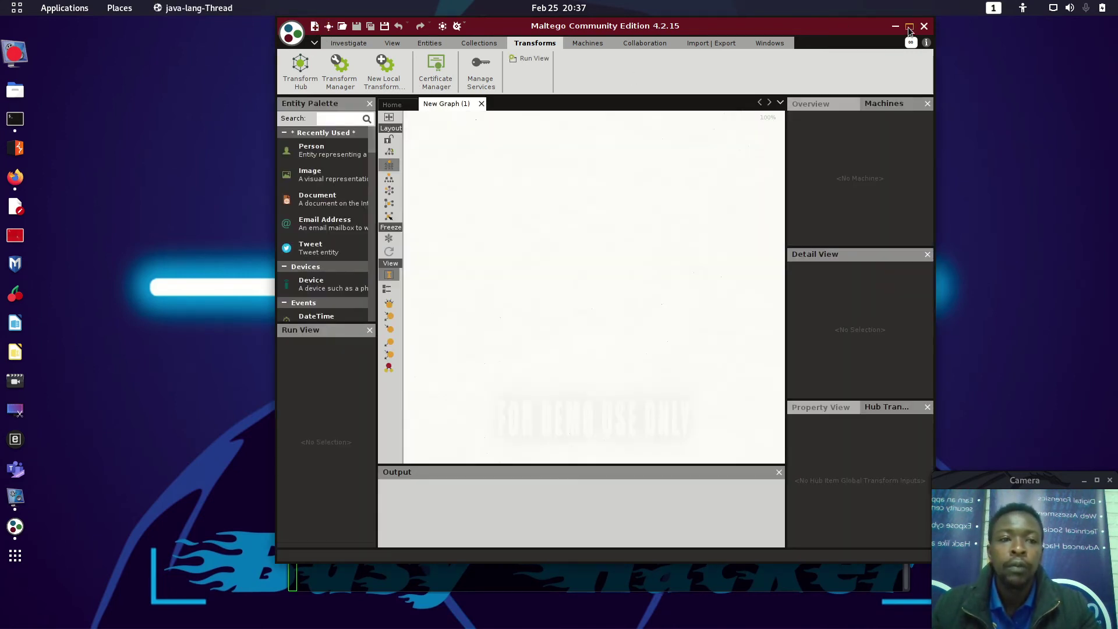
{"action": "left_click", "coordinate": [909, 27]}
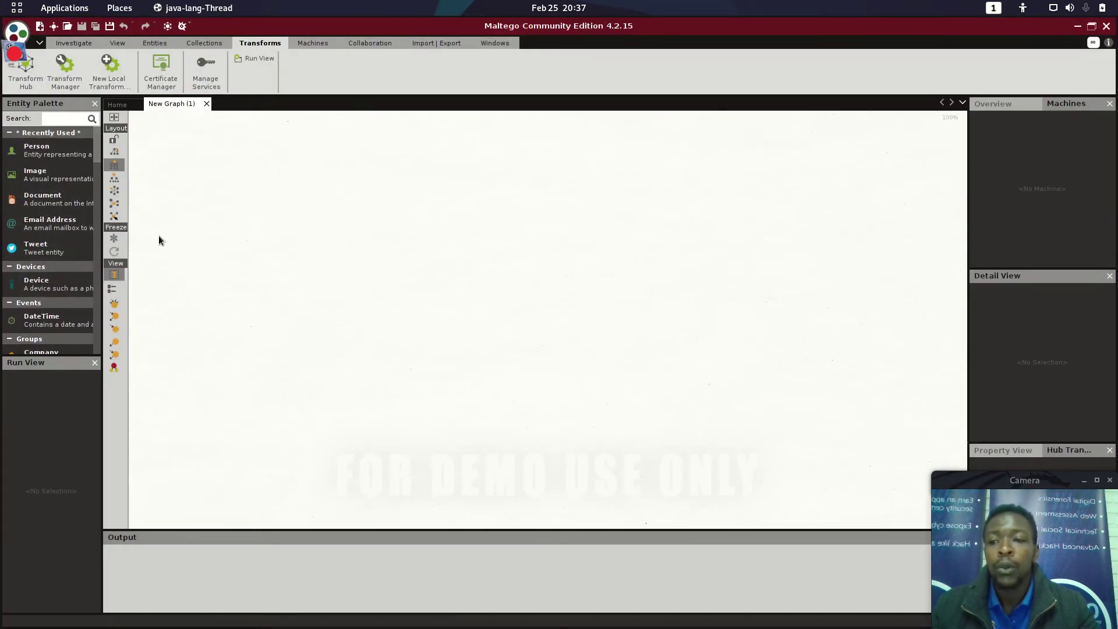
{"action": "left_click_drag", "start_coordinate": [73, 224], "coordinate": [436, 208]}
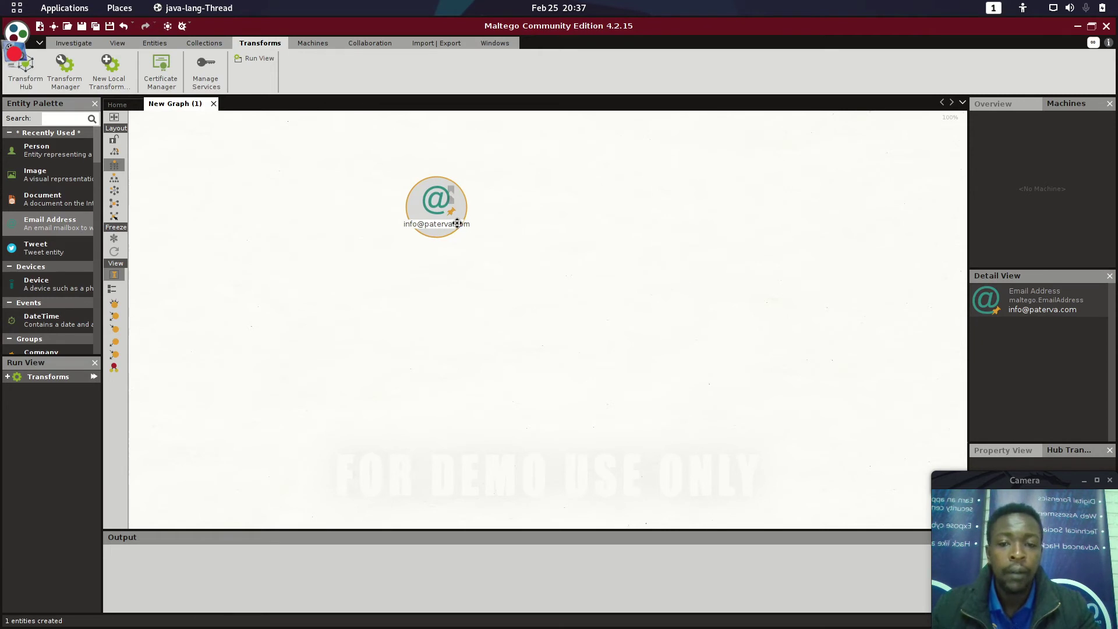
{"action": "mouse_move", "coordinate": [3, 224]}
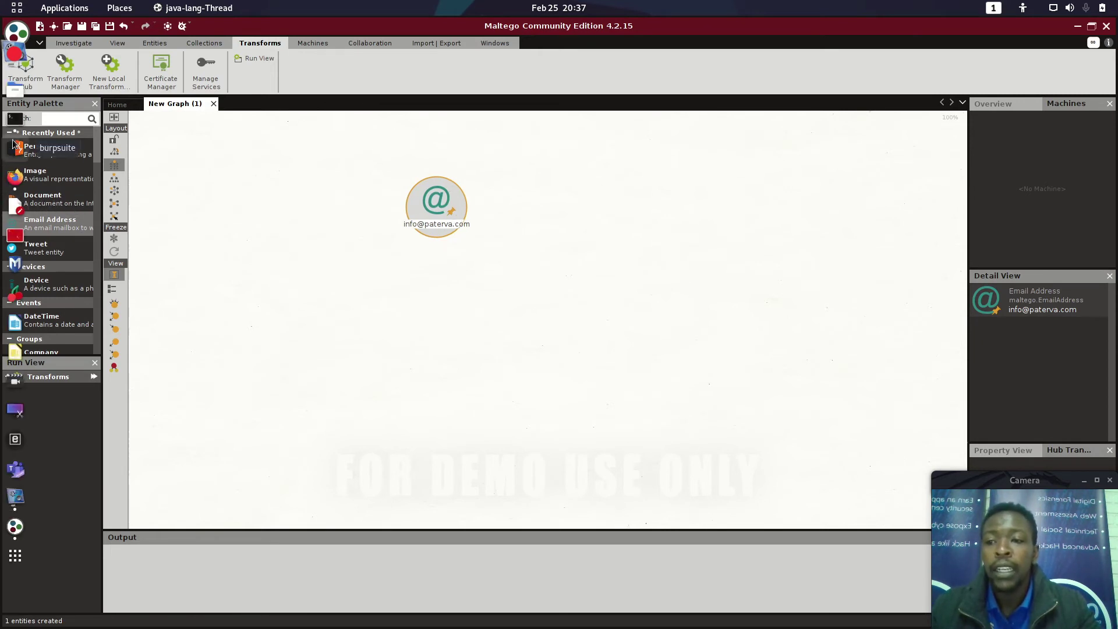
{"action": "left_click", "coordinate": [15, 118]}
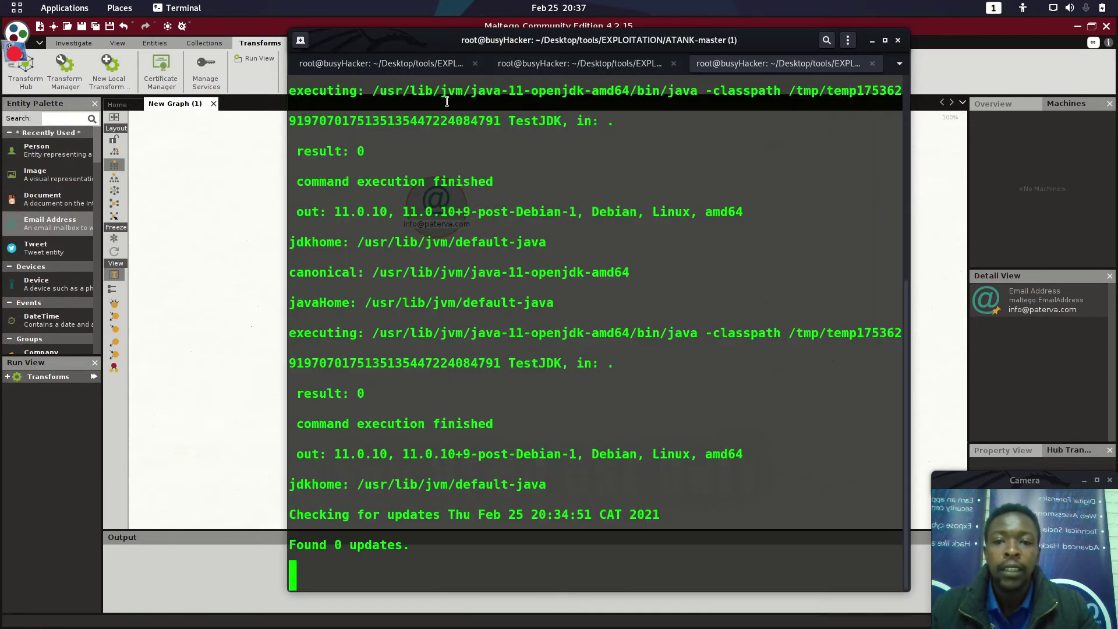
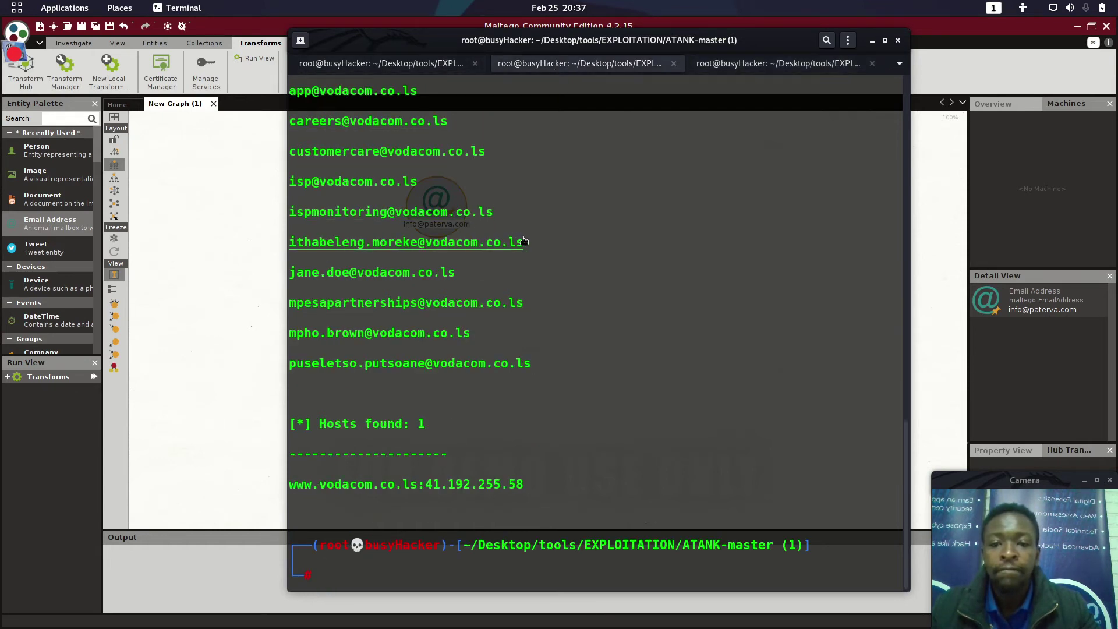
Step: Select a harvested vodacom.co.ls staff email address in the output, then clear the partial selection
{"action": "left_click_drag", "start_coordinate": [524, 241], "coordinate": [291, 247]}
{"action": "left_click", "coordinate": [292, 246]}
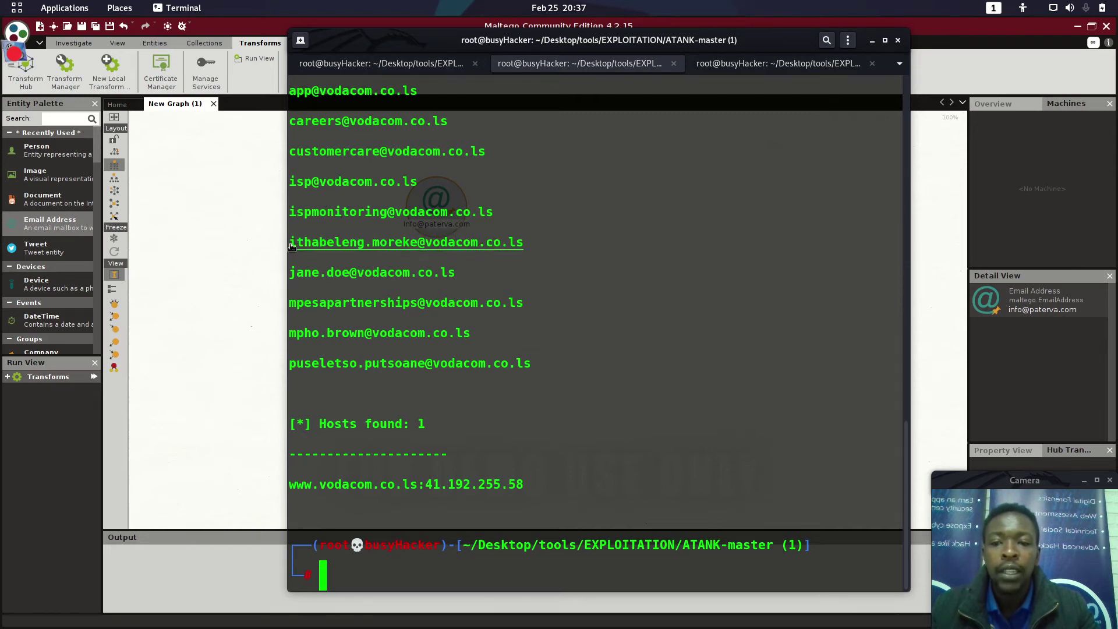
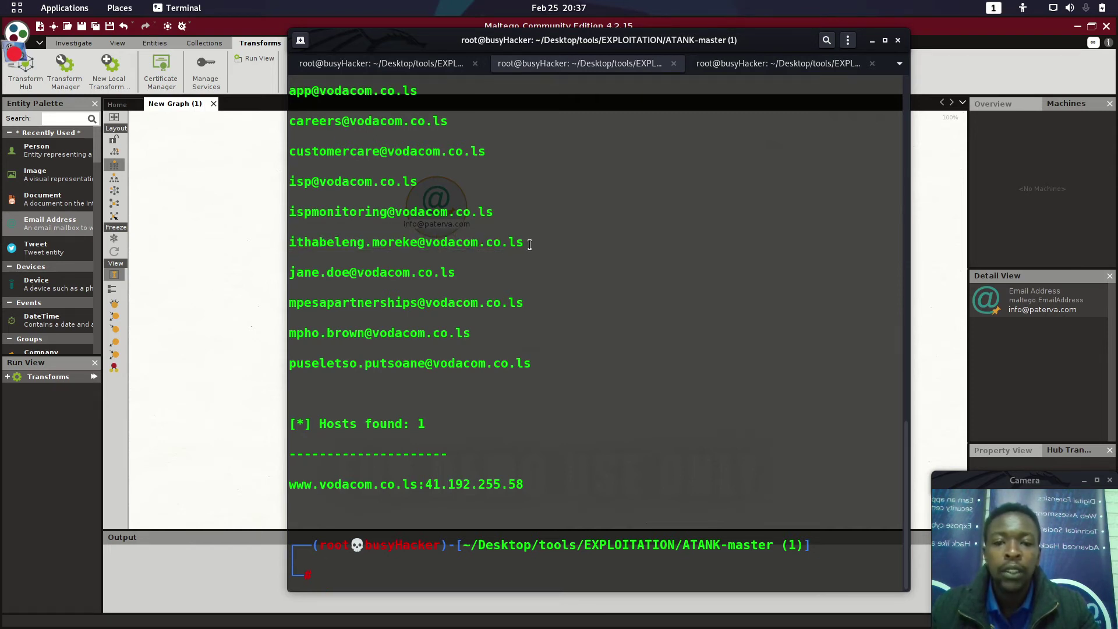
Step: Select one harvested vodacom.co.ls employee address in the terminal output and copy it
{"action": "left_click_drag", "start_coordinate": [527, 242], "coordinate": [283, 244]}
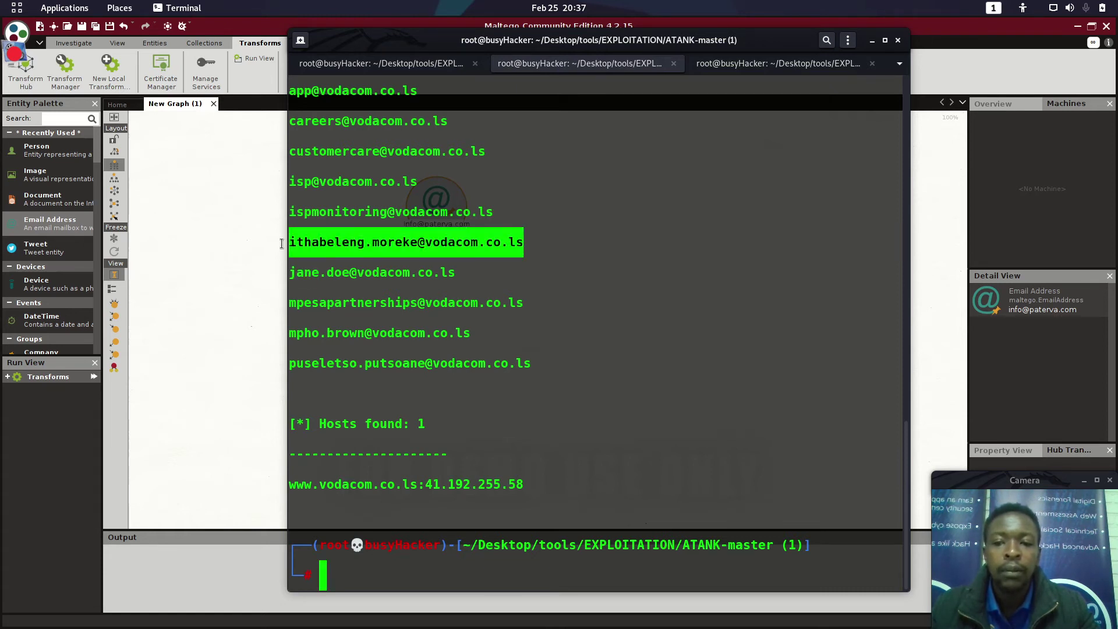
{"action": "right_click", "coordinate": [354, 237]}
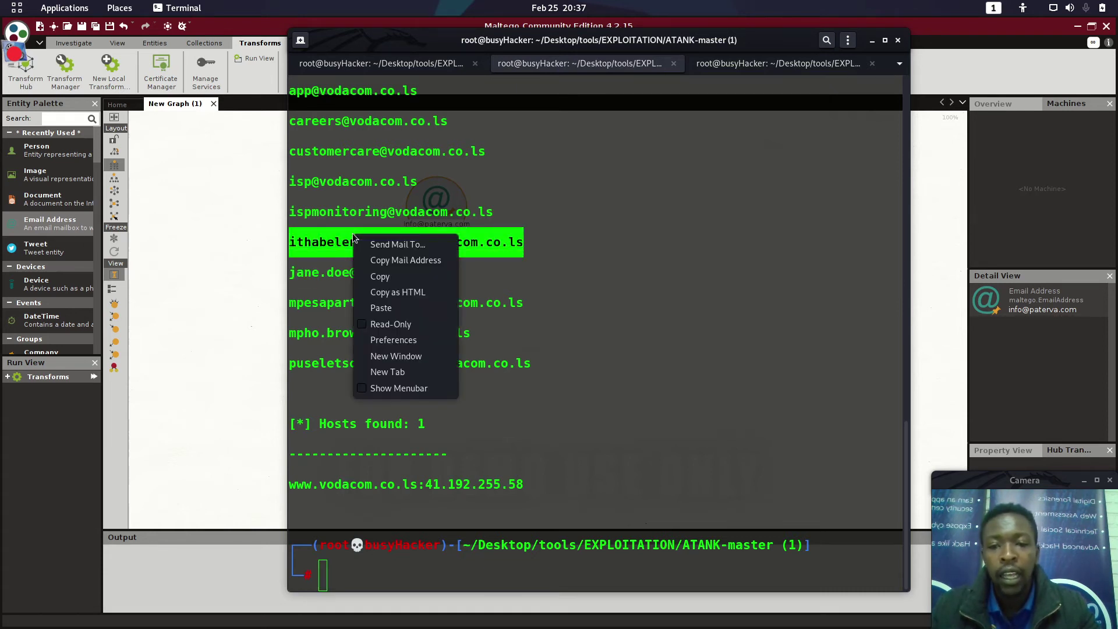
{"action": "left_click", "coordinate": [381, 277]}
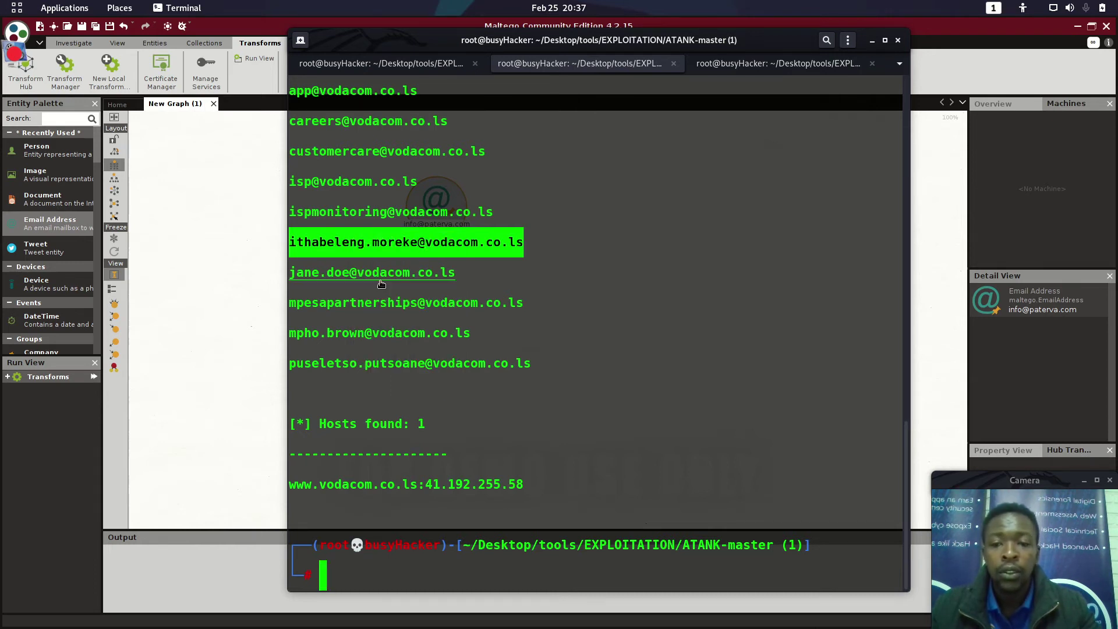
Step: Replace the Maltego email entity's value with the copied vodacom.co.ls address
{"action": "left_click", "coordinate": [232, 288]}
{"action": "double_click", "coordinate": [440, 222]}
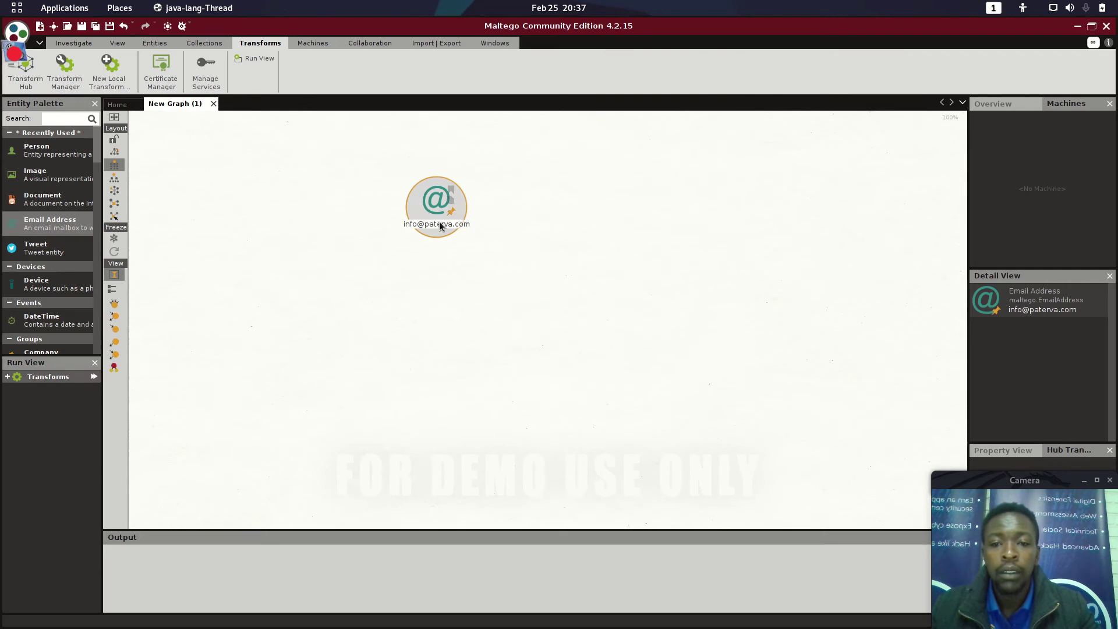
{"action": "key", "text": "ctrl+v"}
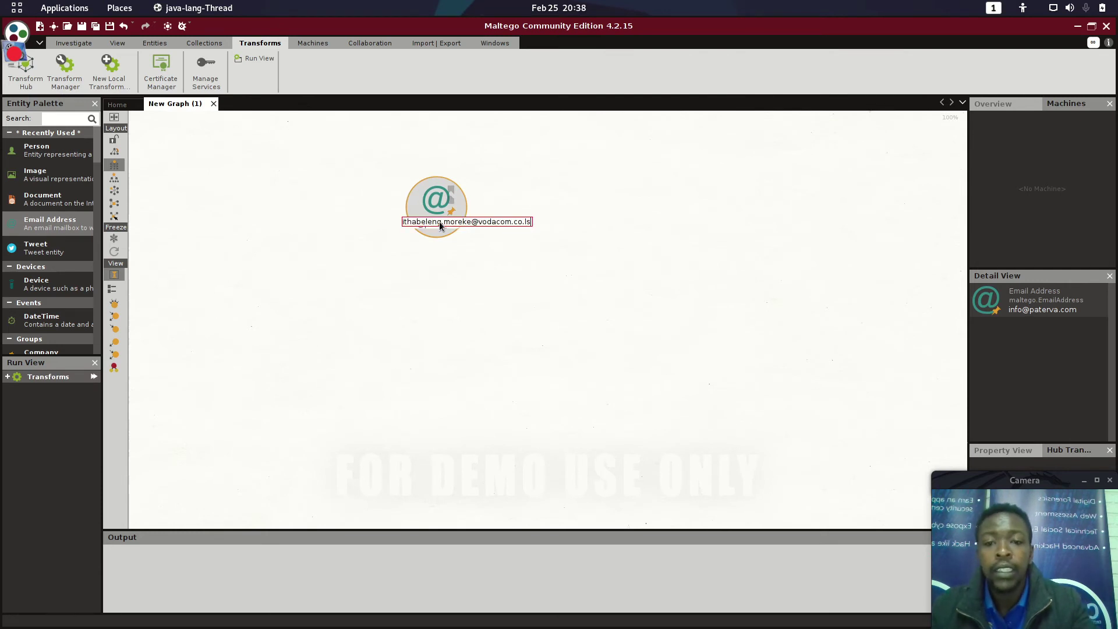
{"action": "key", "text": "Return"}
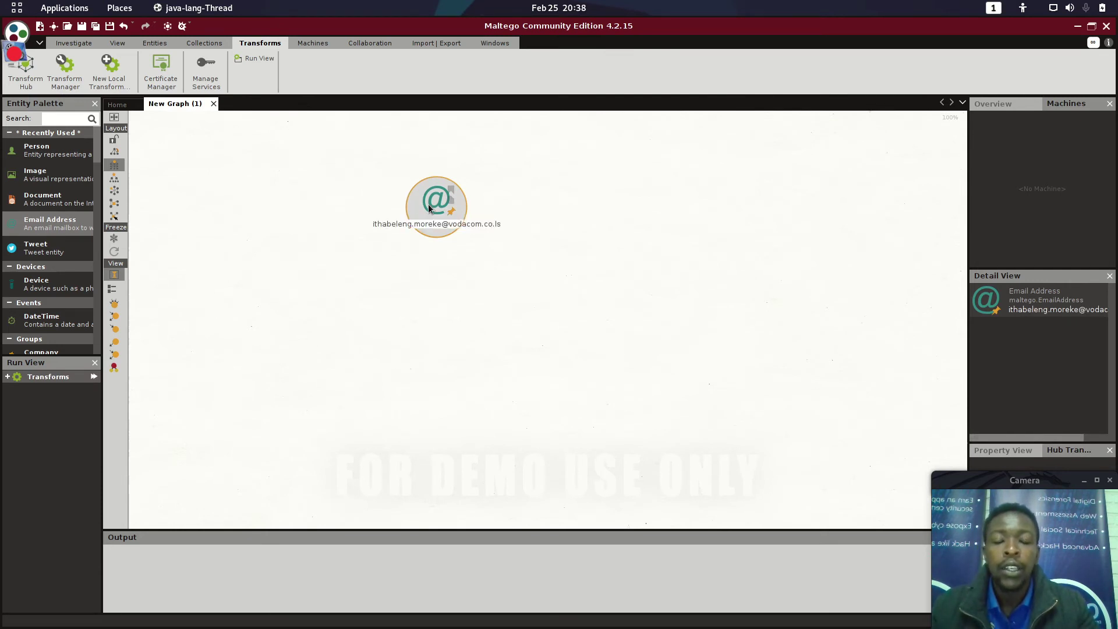
Step: Run the Holehe transform on the email entity
{"action": "right_click", "coordinate": [430, 205]}
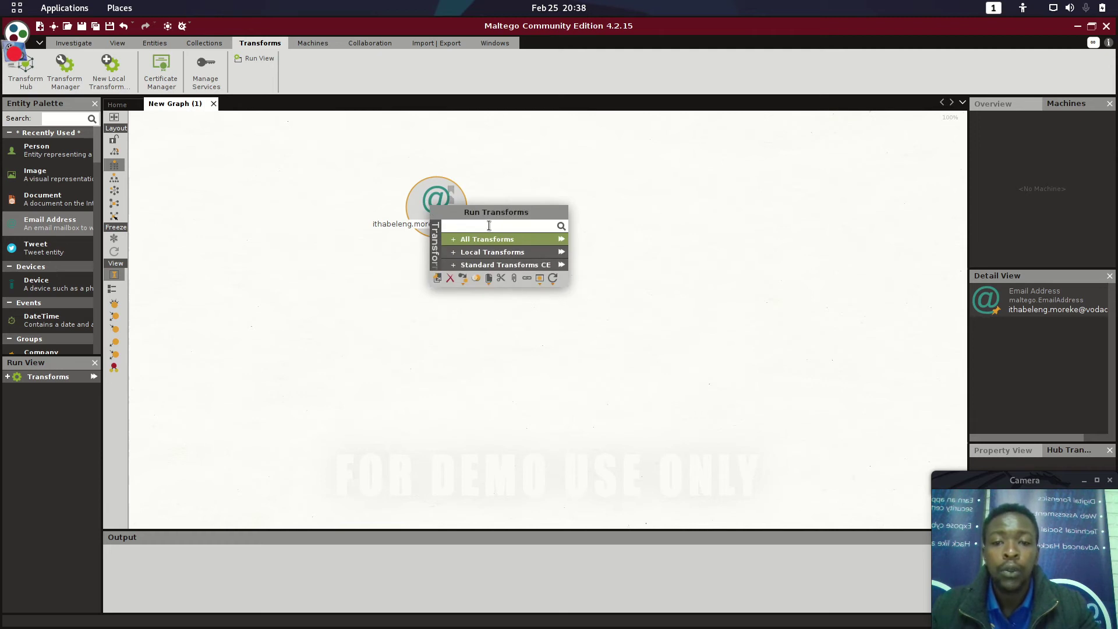
{"action": "type", "text": "hol"}
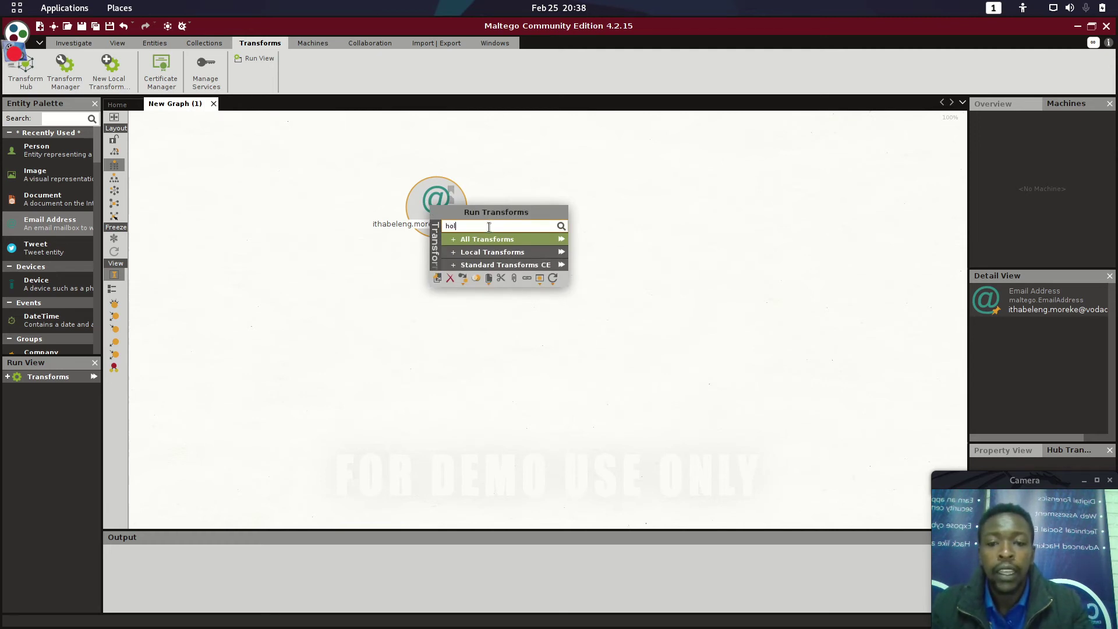
{"action": "type", "text": "e"}
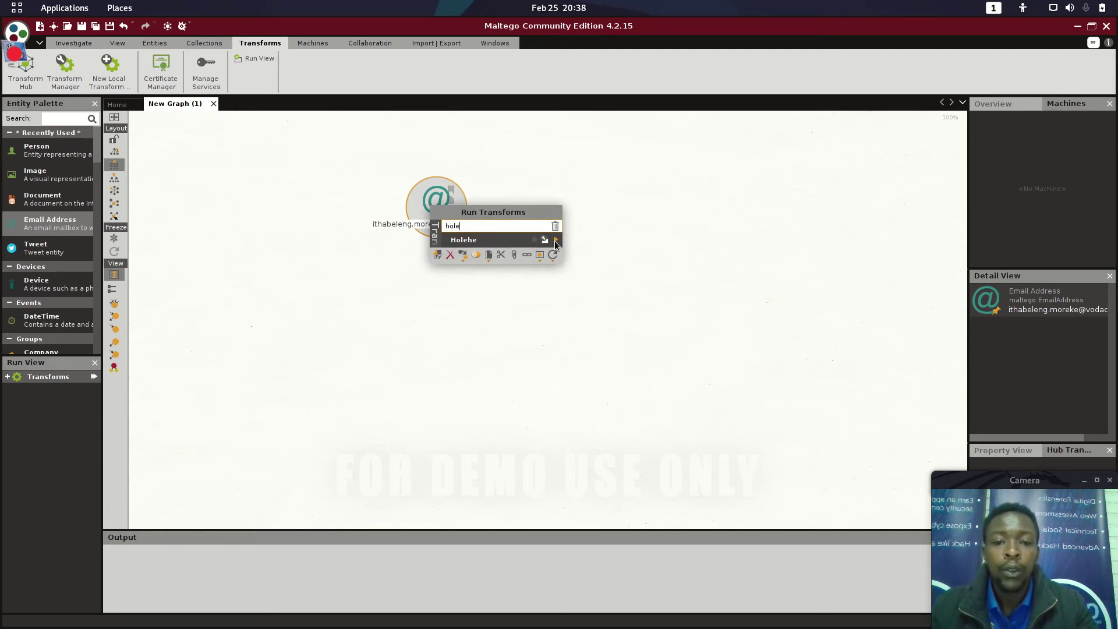
{"action": "left_click", "coordinate": [555, 240]}
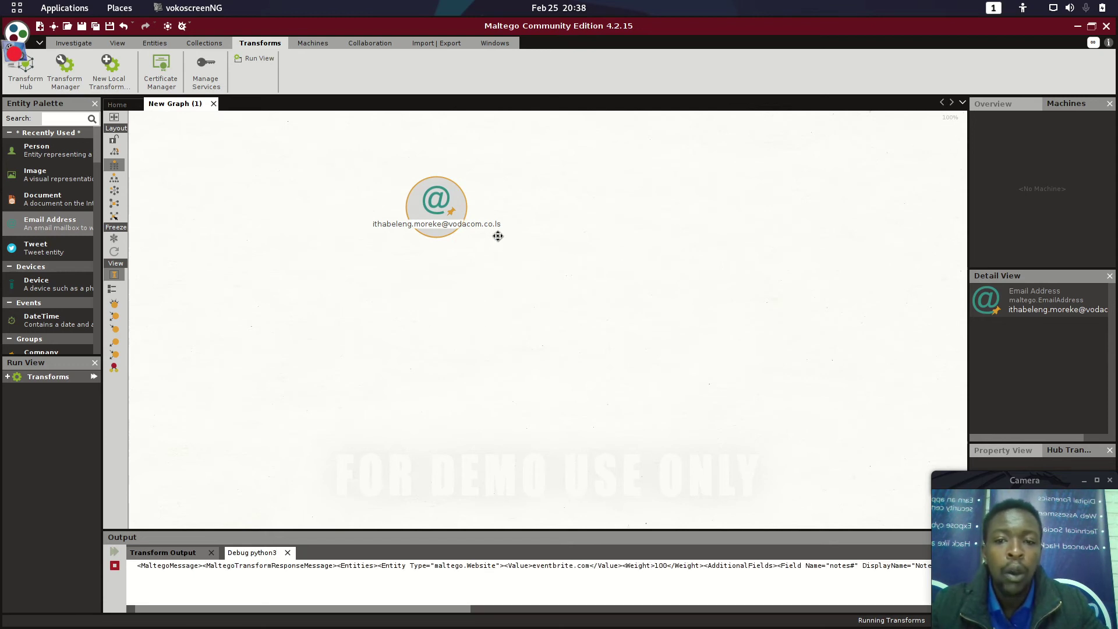
Step: Inspect the email, eventbrite.com and office365.com entities and their Found links in Detail View
{"action": "left_click", "coordinate": [606, 284]}
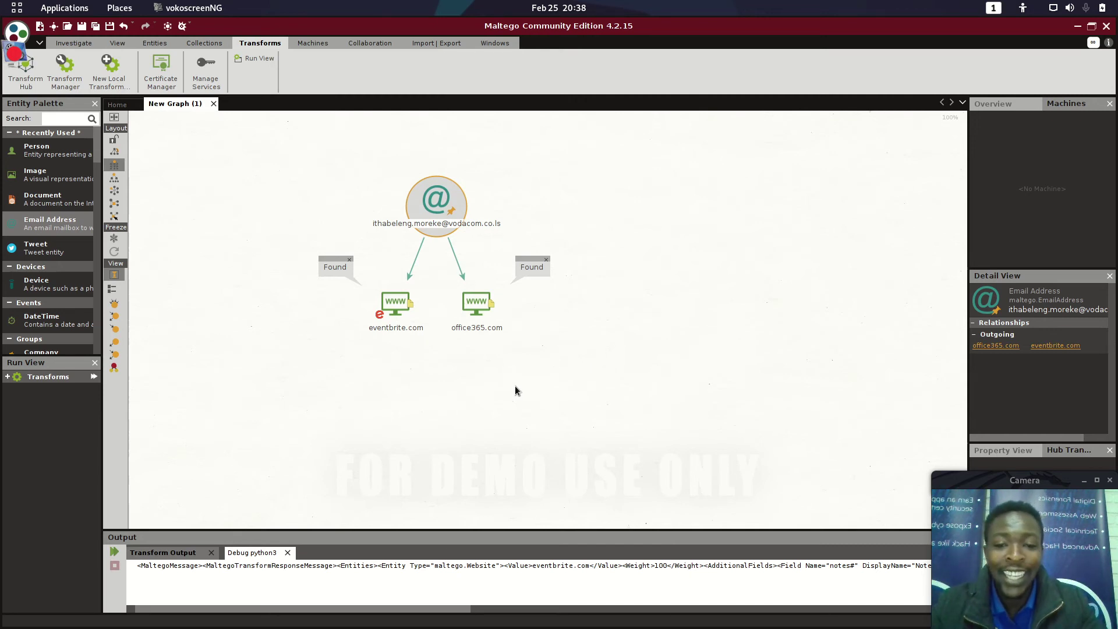
{"action": "left_click", "coordinate": [455, 337]}
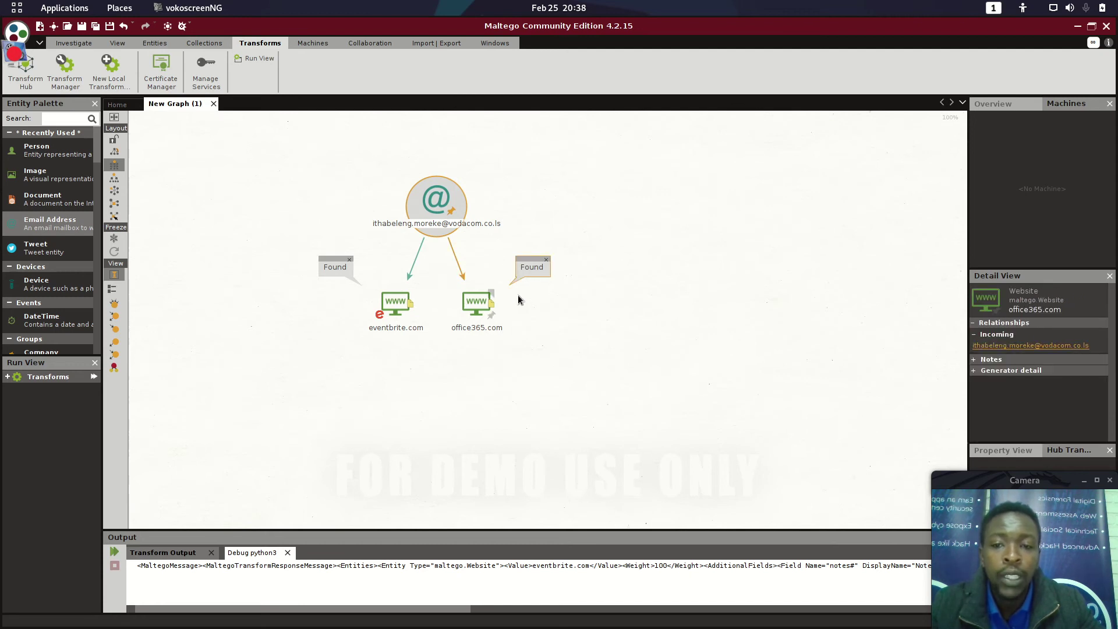
{"action": "left_click", "coordinate": [466, 227]}
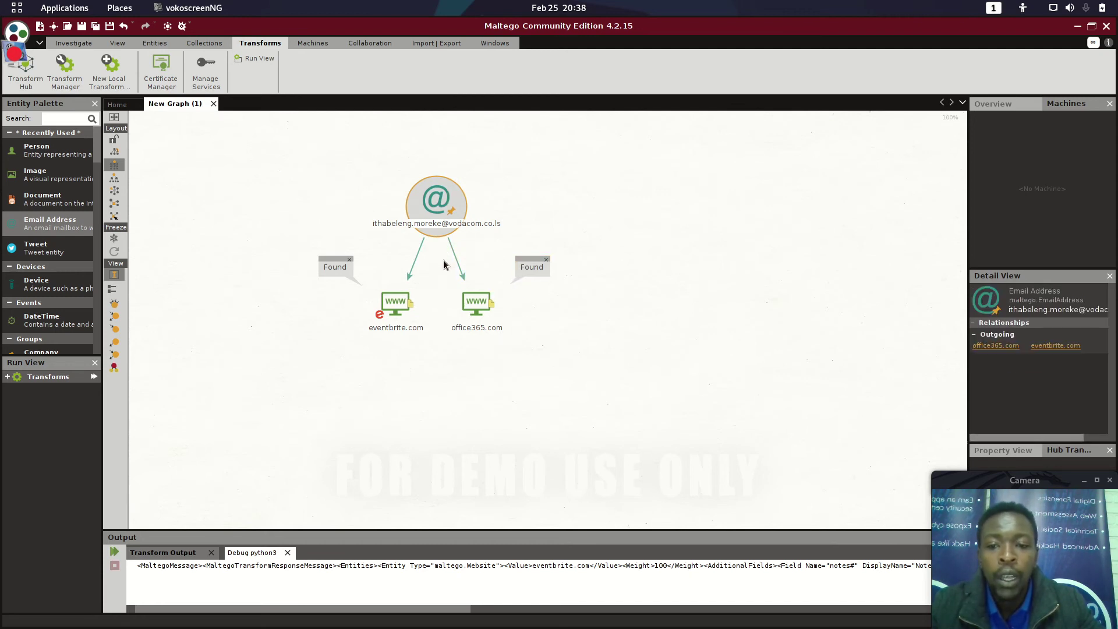
{"action": "left_click", "coordinate": [401, 328]}
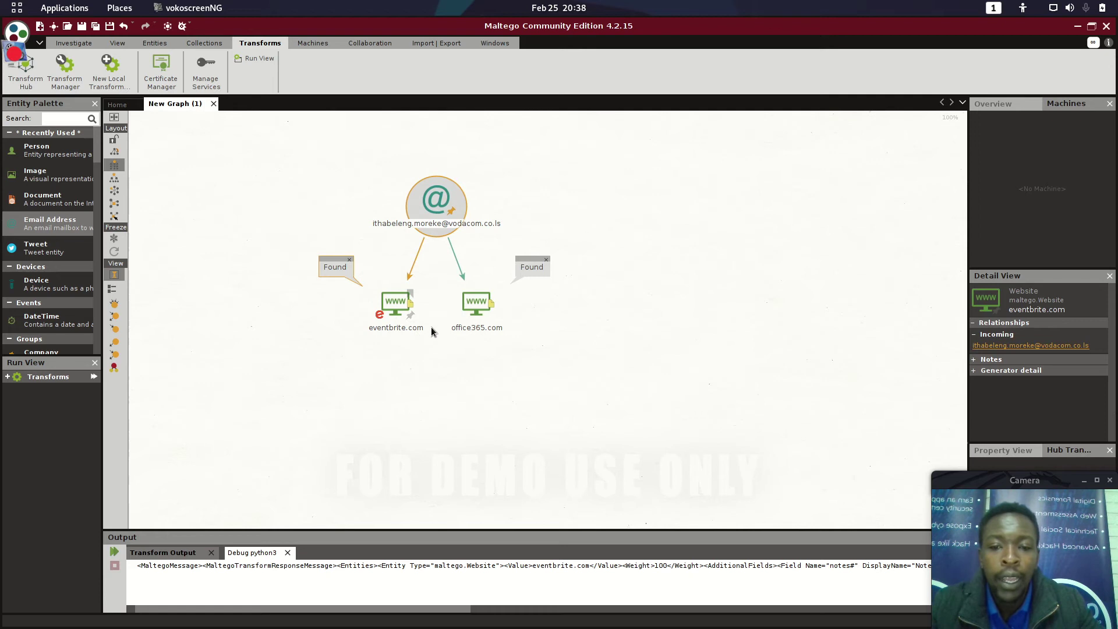
{"action": "left_click", "coordinate": [456, 329]}
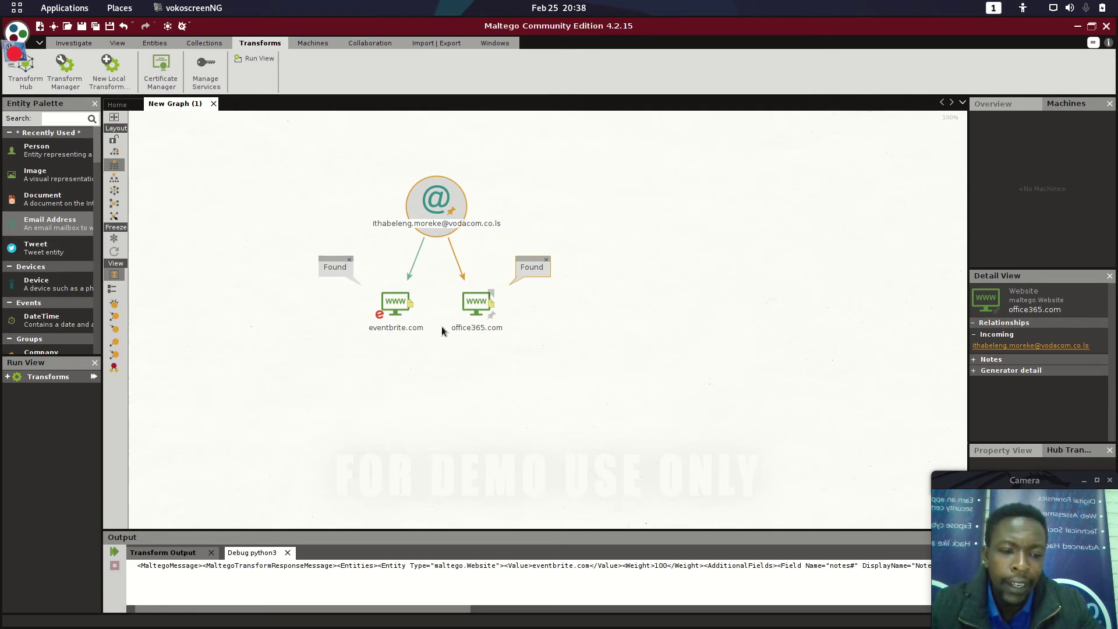
{"action": "left_click", "coordinate": [537, 313]}
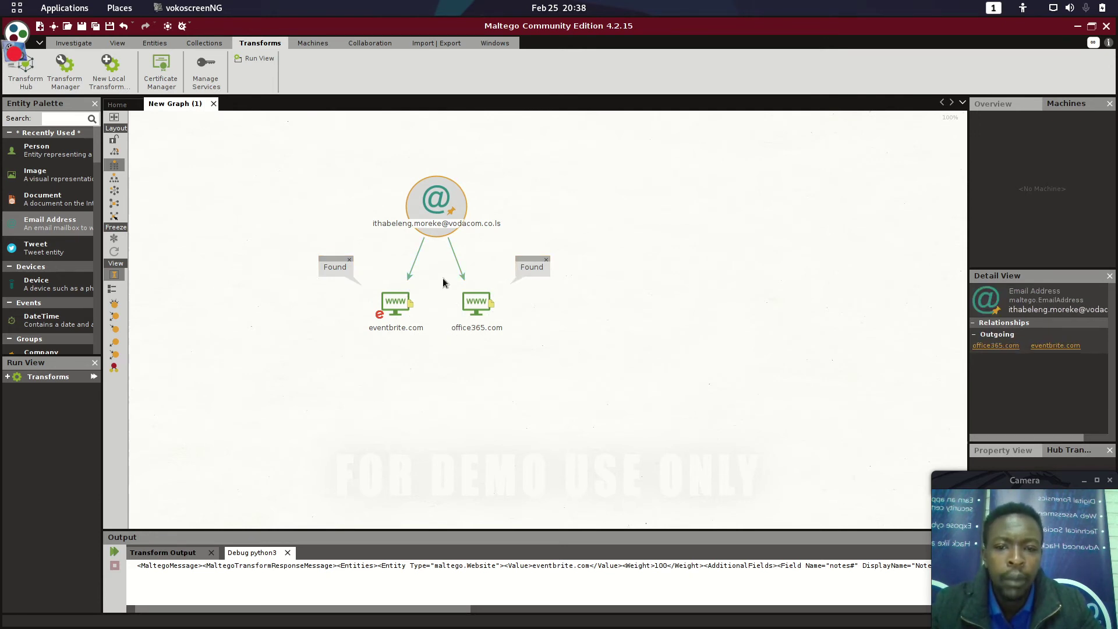
{"action": "left_click", "coordinate": [449, 330]}
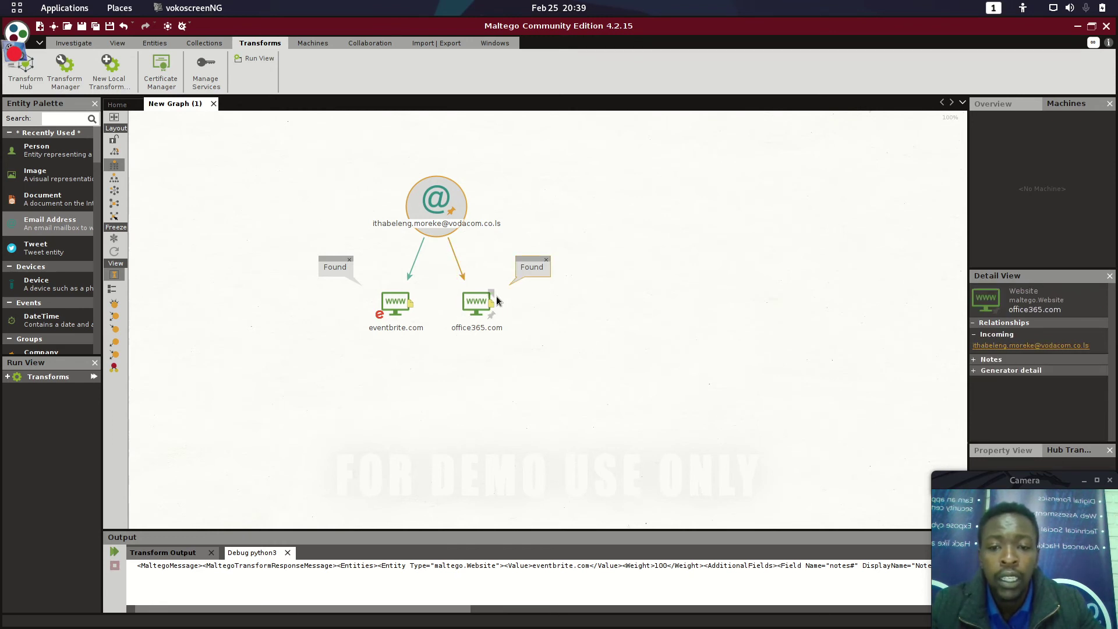
{"action": "left_click", "coordinate": [429, 236]}
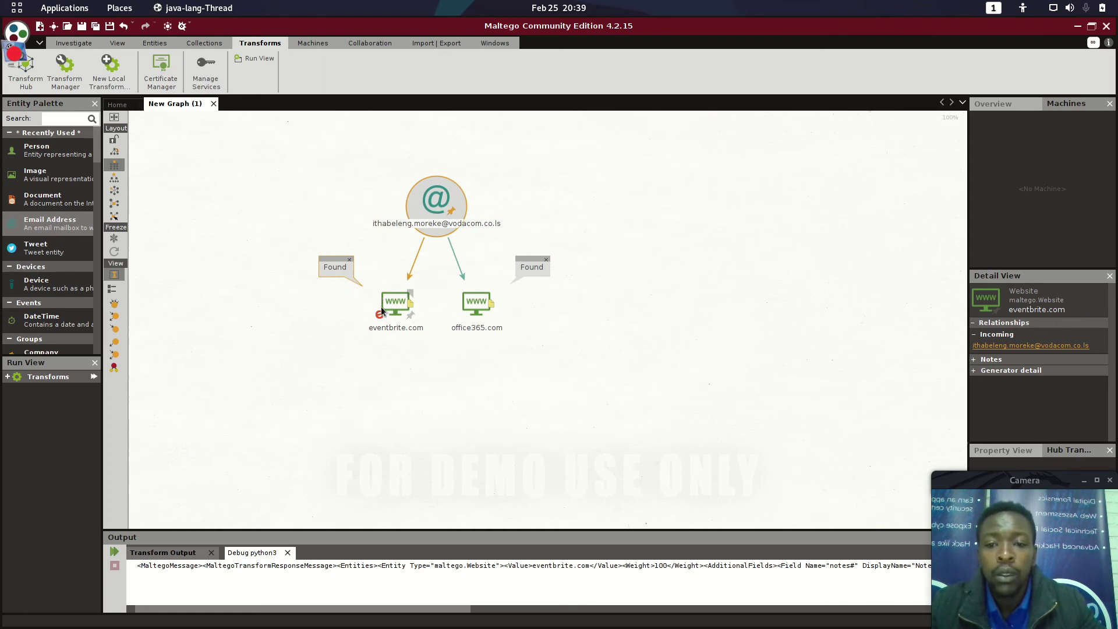
Step: Select all three entities and delete them, confirming the deletion
{"action": "left_click", "coordinate": [380, 298]}
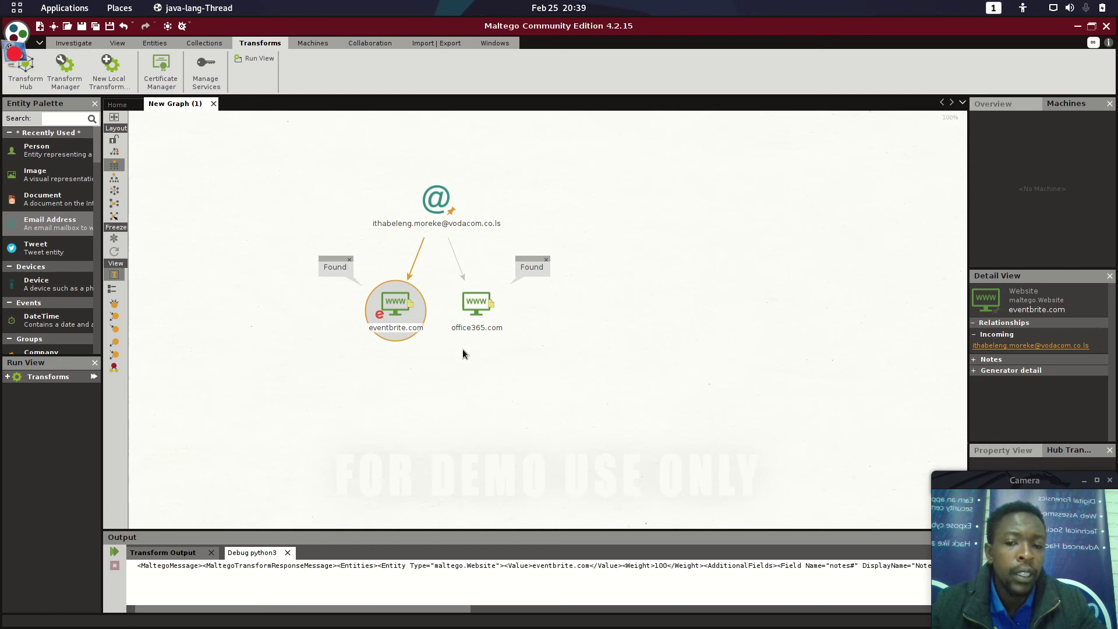
{"action": "left_click", "coordinate": [494, 375]}
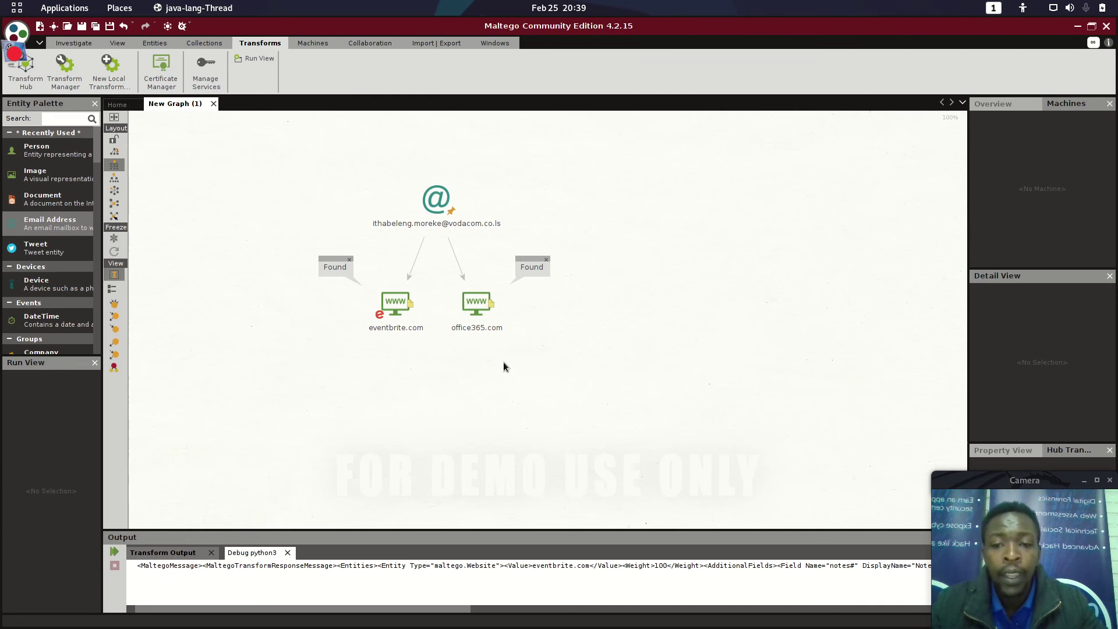
{"action": "left_click", "coordinate": [467, 322]}
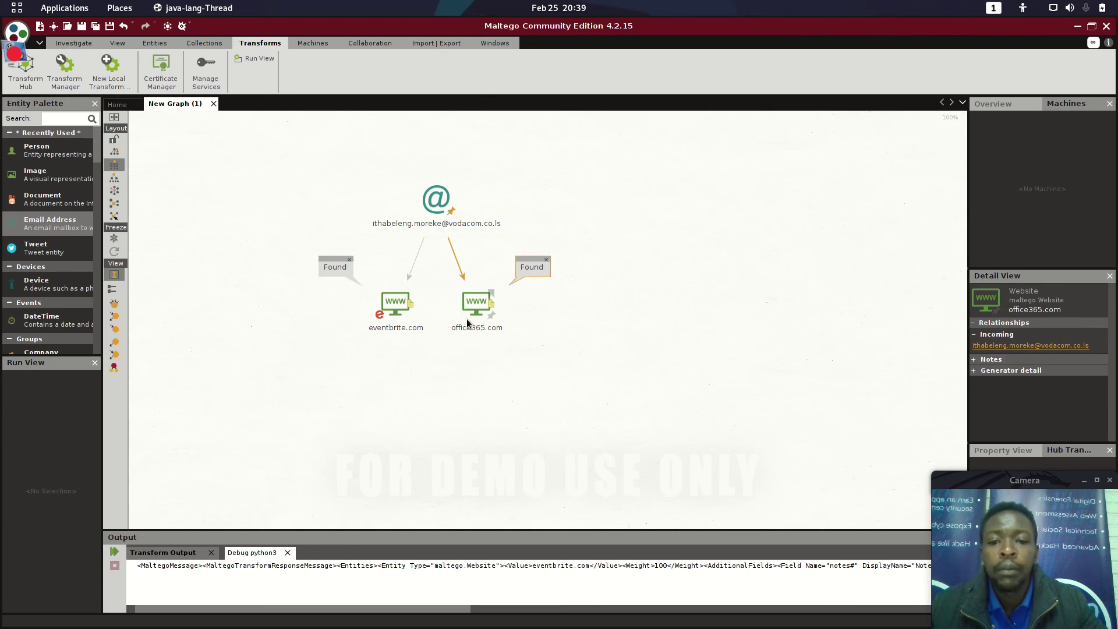
{"action": "left_click", "coordinate": [470, 303]}
{"action": "key", "text": "ctrl+a"}
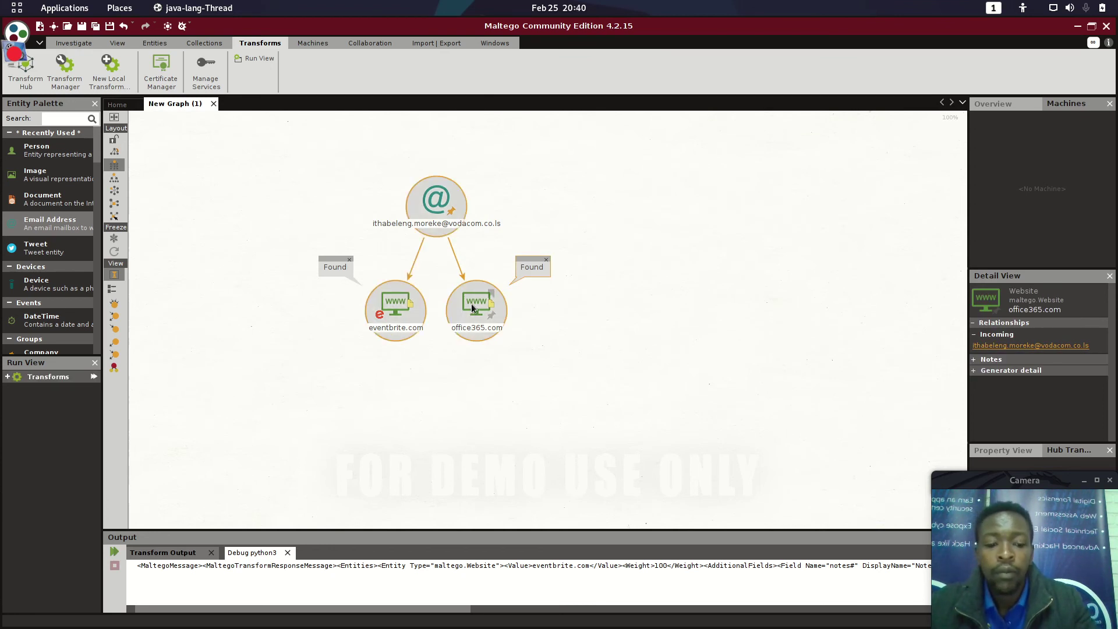
{"action": "key", "text": "Delete"}
{"action": "key", "text": "Return"}
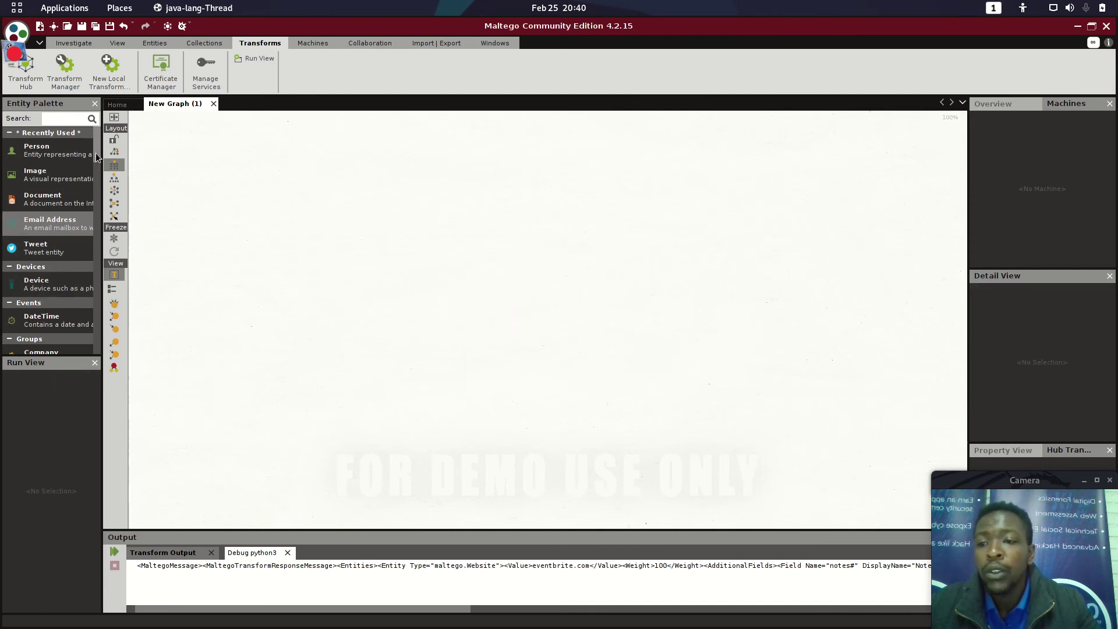
Step: Add an Email Address entity from the palette and set it to the target Gmail address
{"action": "left_click_drag", "start_coordinate": [99, 160], "coordinate": [89, 184]}
{"action": "scroll", "coordinate": [87, 184], "scroll_direction": "up", "scroll_amount": 5}
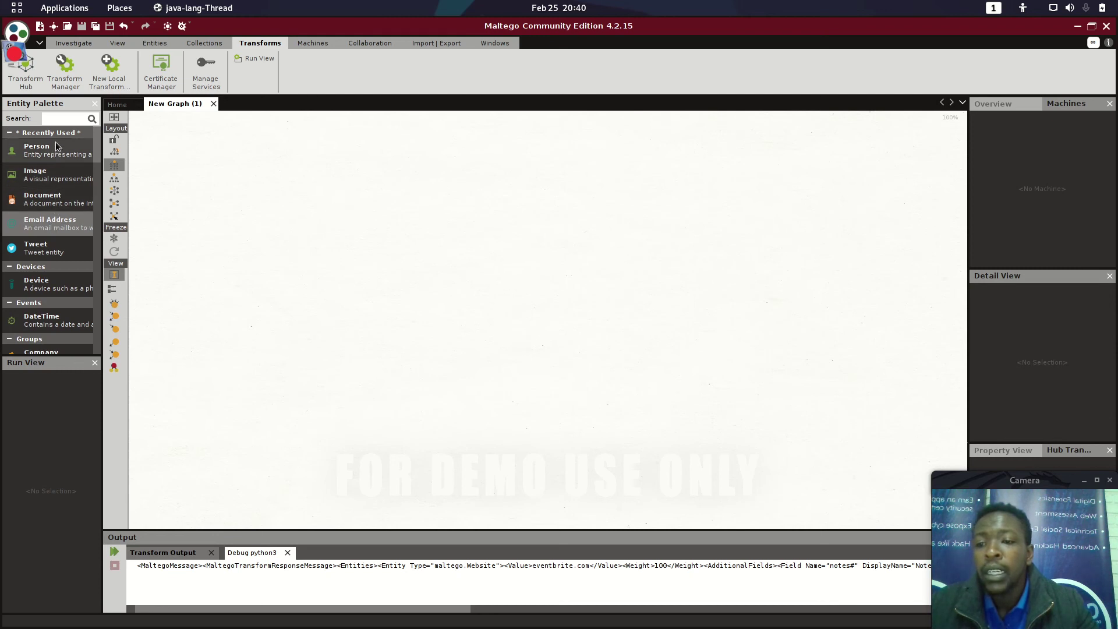
{"action": "left_click_drag", "start_coordinate": [48, 221], "coordinate": [466, 208]}
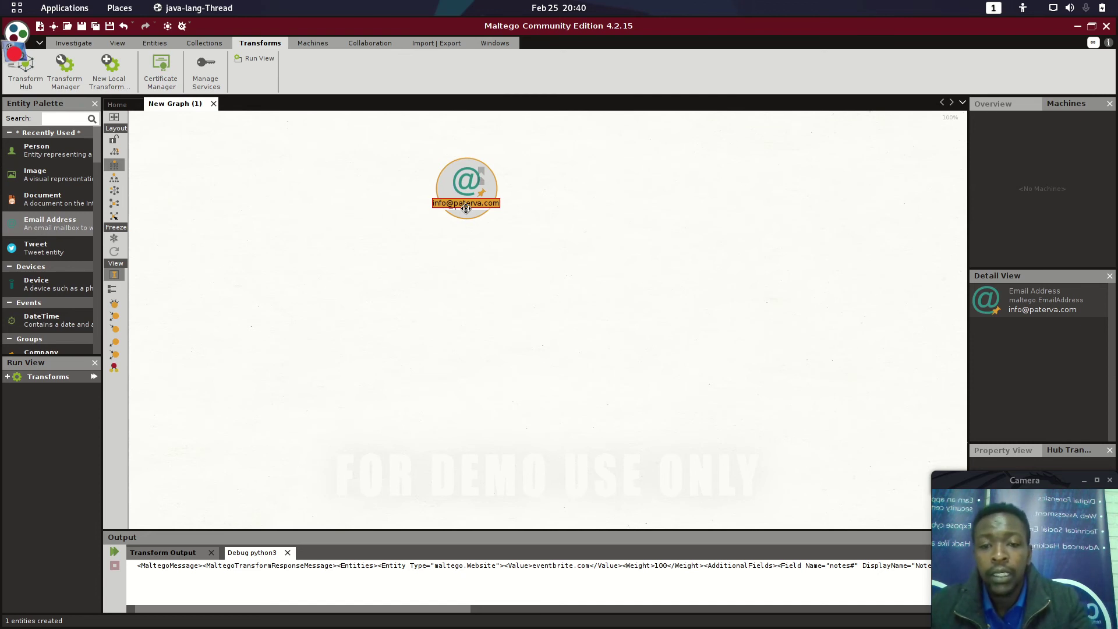
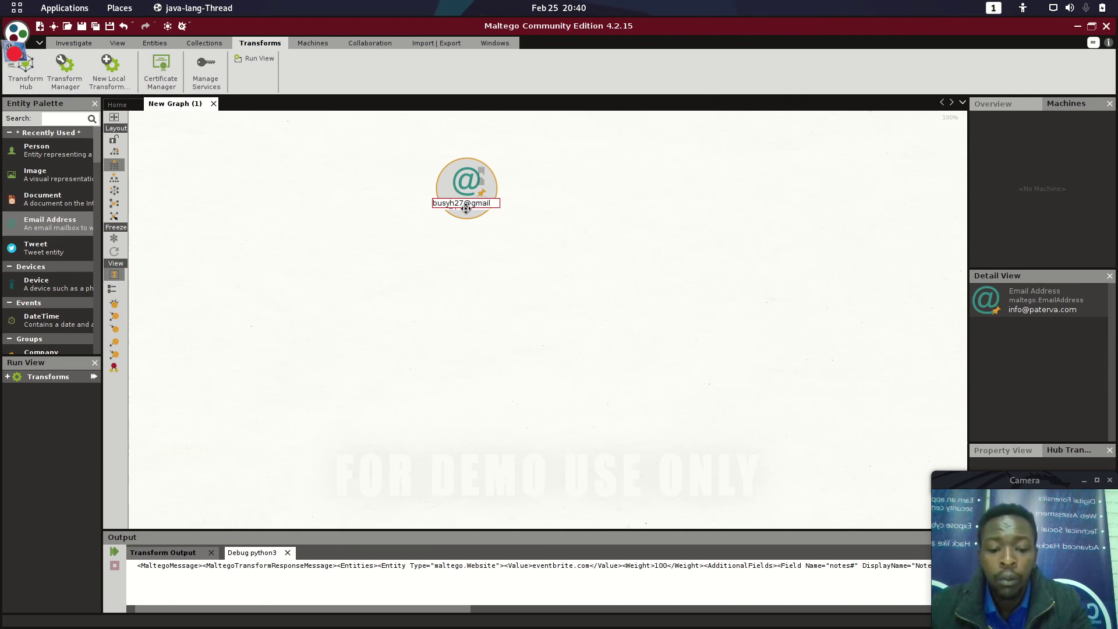
{"action": "key", "text": "Return"}
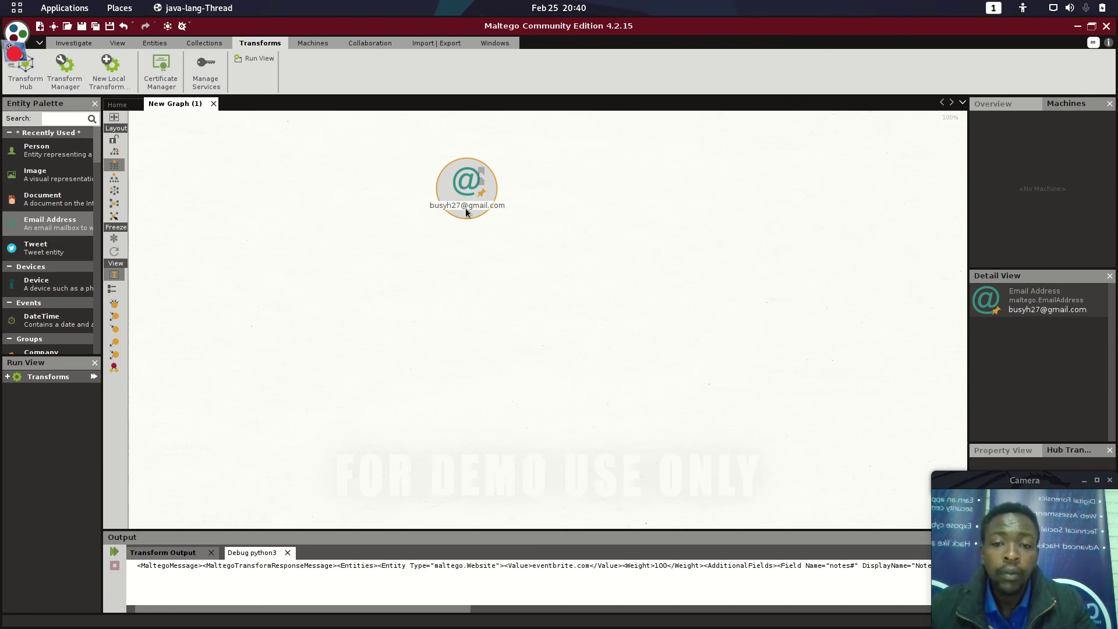
Step: Run Holehe on the Gmail entity to find its seven registered websites
{"action": "right_click", "coordinate": [460, 202]}
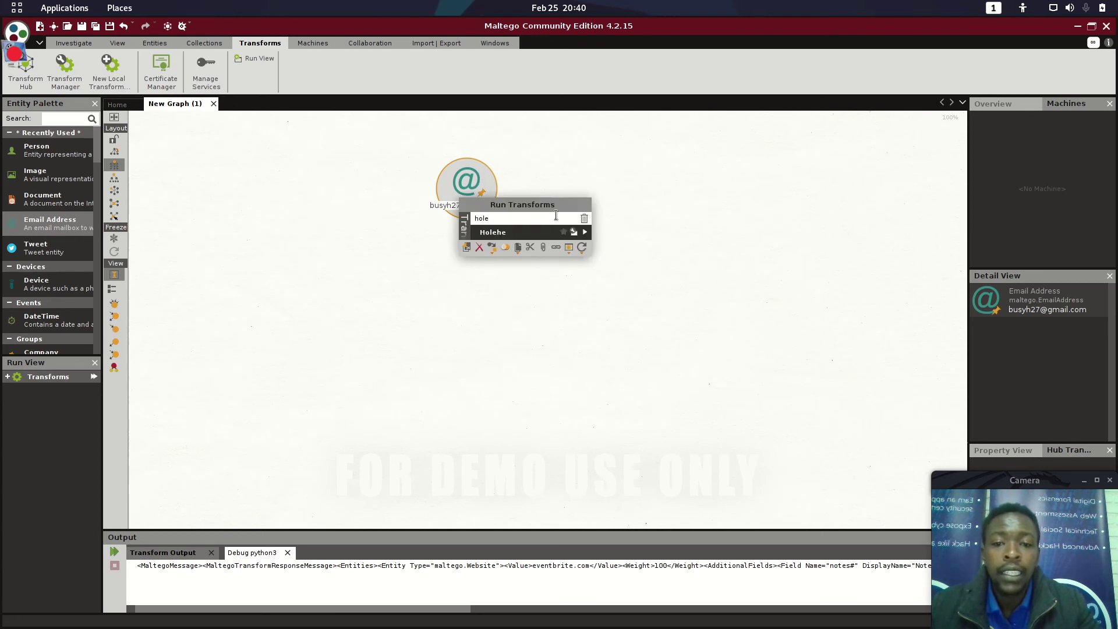
{"action": "left_click", "coordinate": [586, 233]}
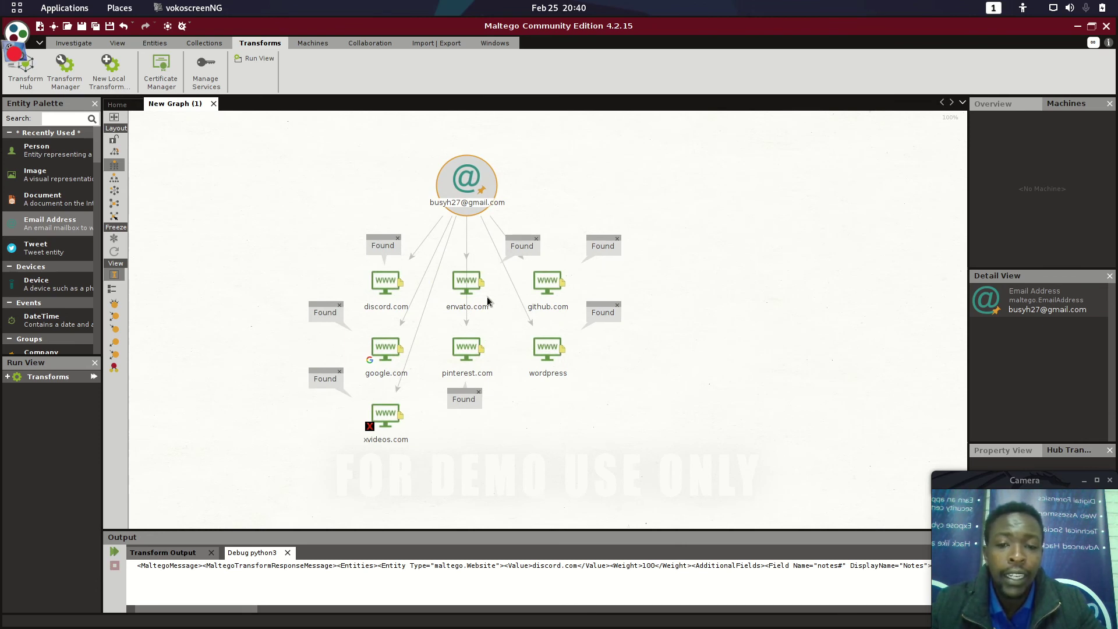
{"action": "left_click", "coordinate": [390, 280]}
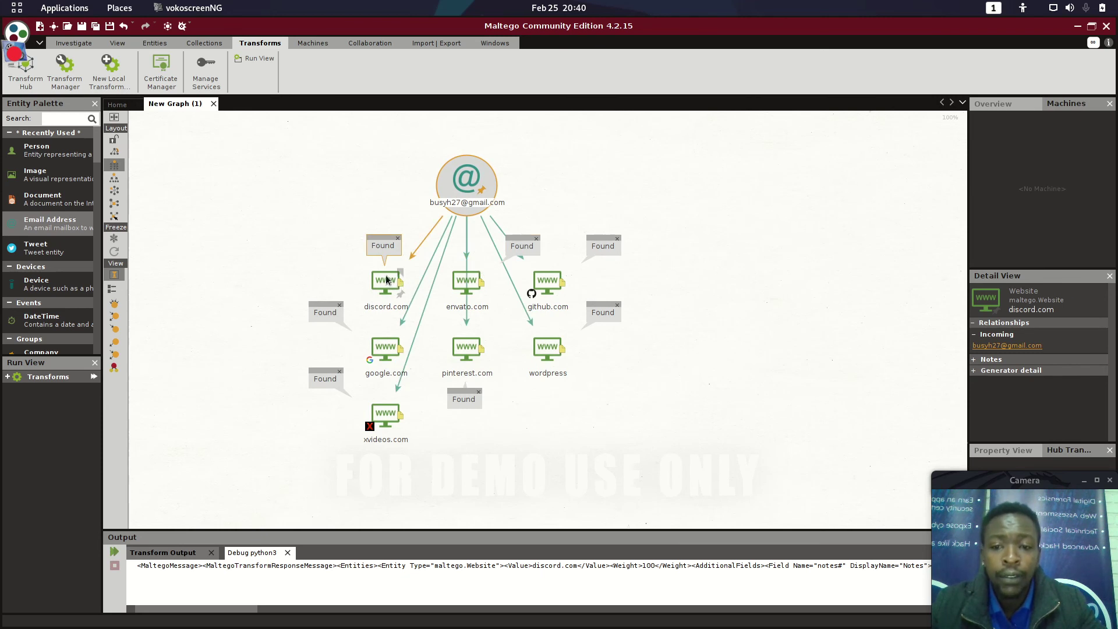
{"action": "left_click", "coordinate": [468, 281]}
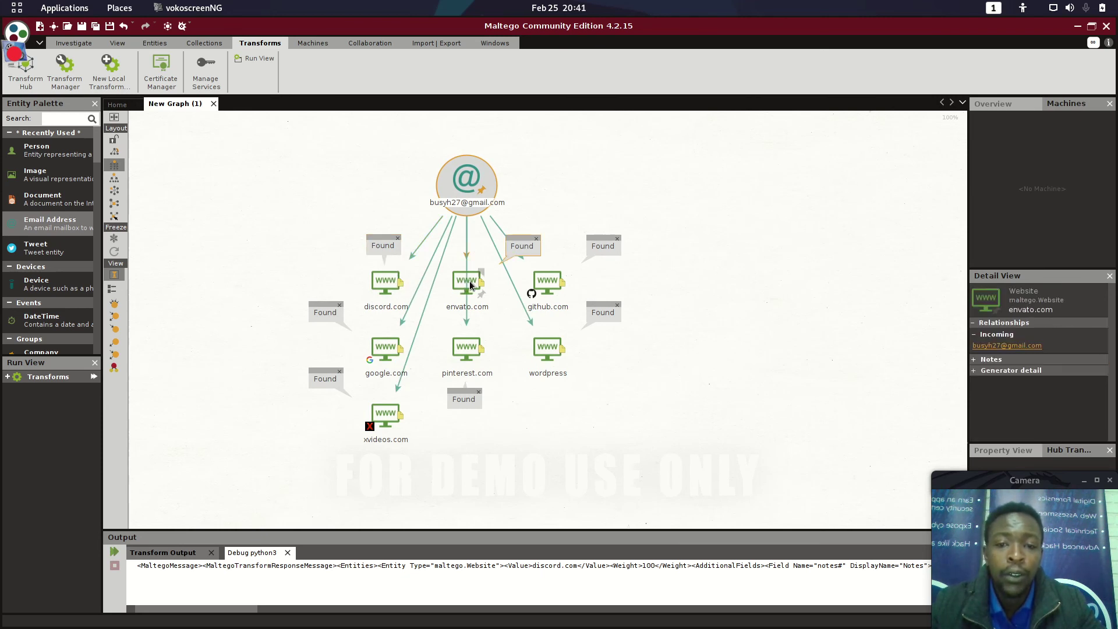
{"action": "left_click", "coordinate": [535, 286]}
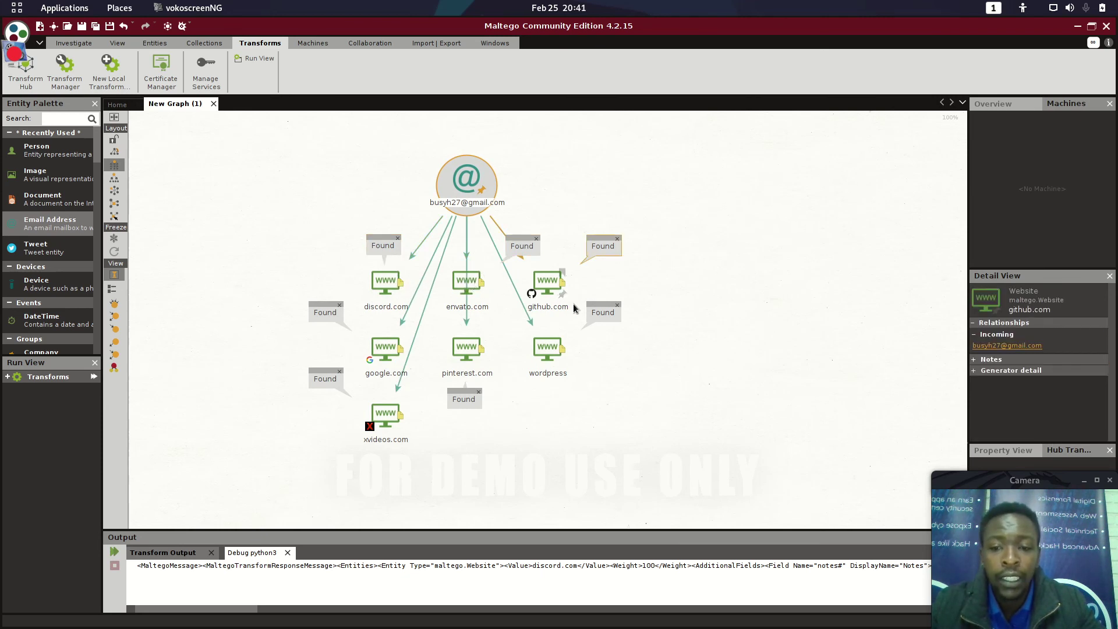
{"action": "left_click", "coordinate": [568, 335]}
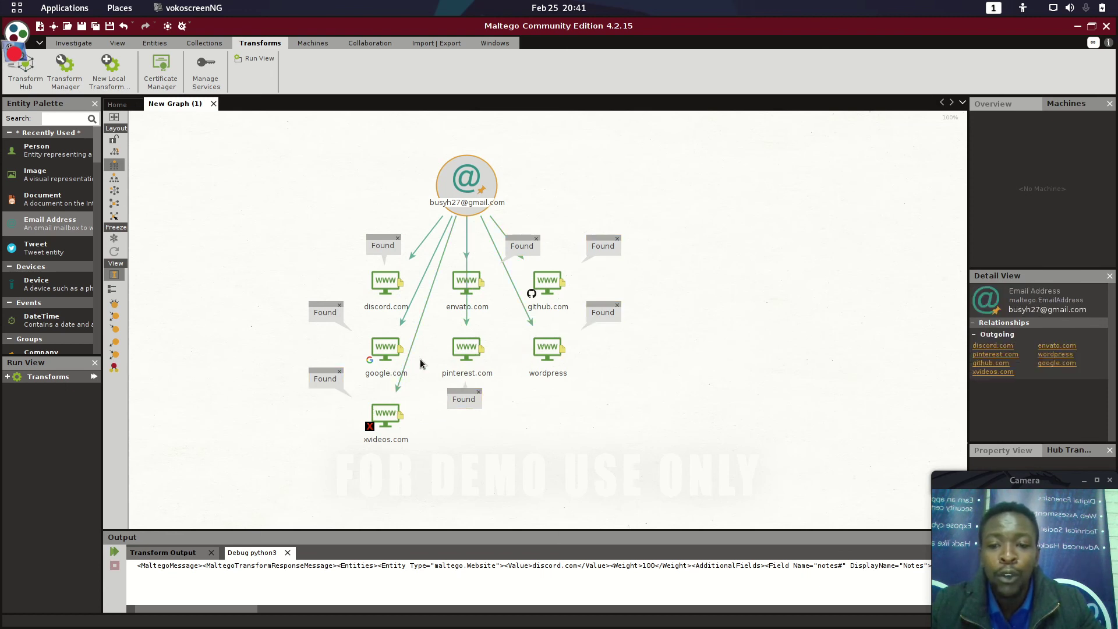
{"action": "left_click", "coordinate": [393, 408]}
{"action": "left_click", "coordinate": [408, 432]}
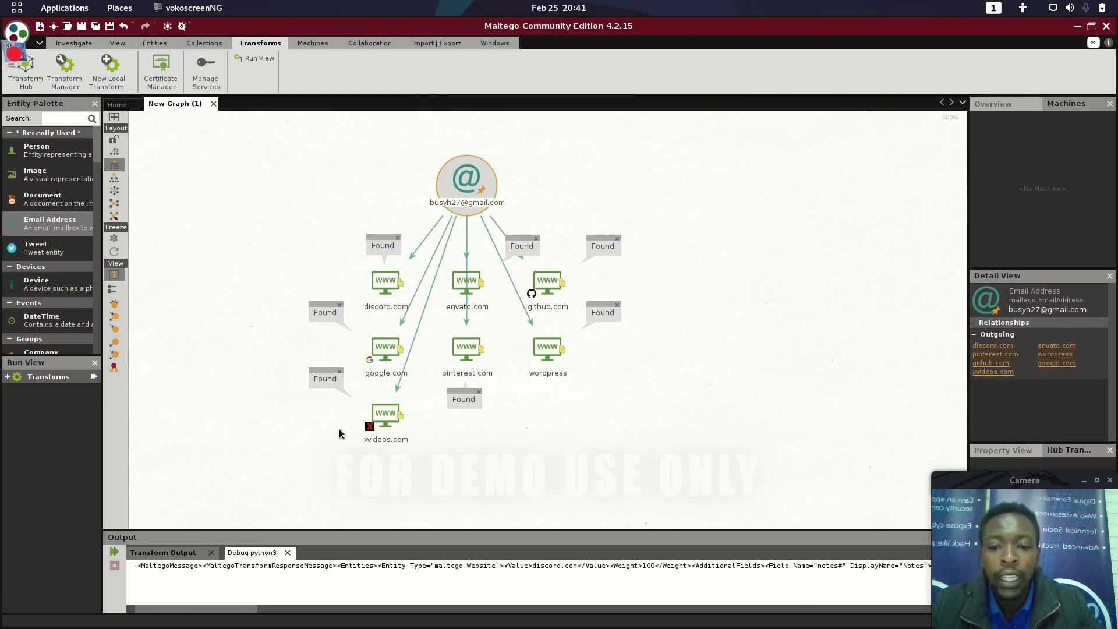
{"action": "left_click", "coordinate": [404, 442]}
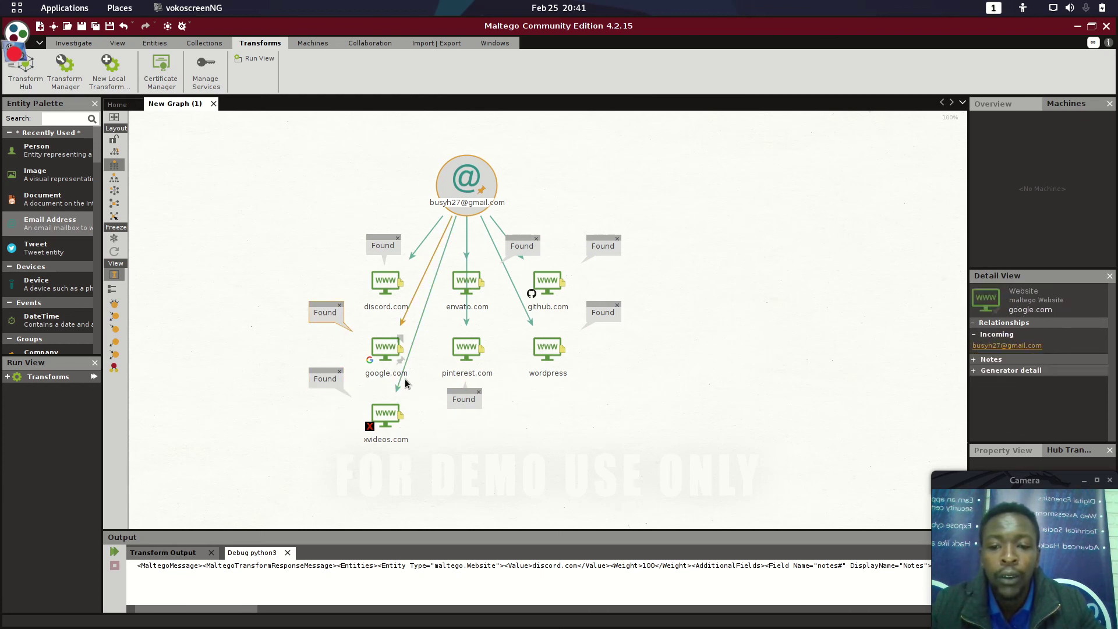
{"action": "left_click", "coordinate": [466, 347]}
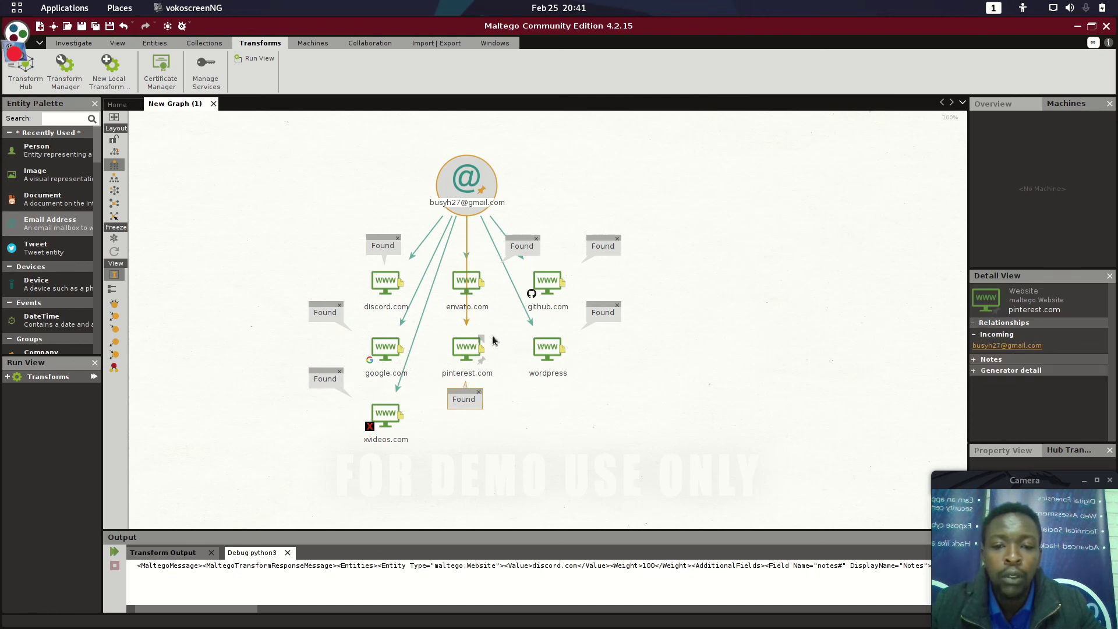
{"action": "left_click", "coordinate": [546, 352]}
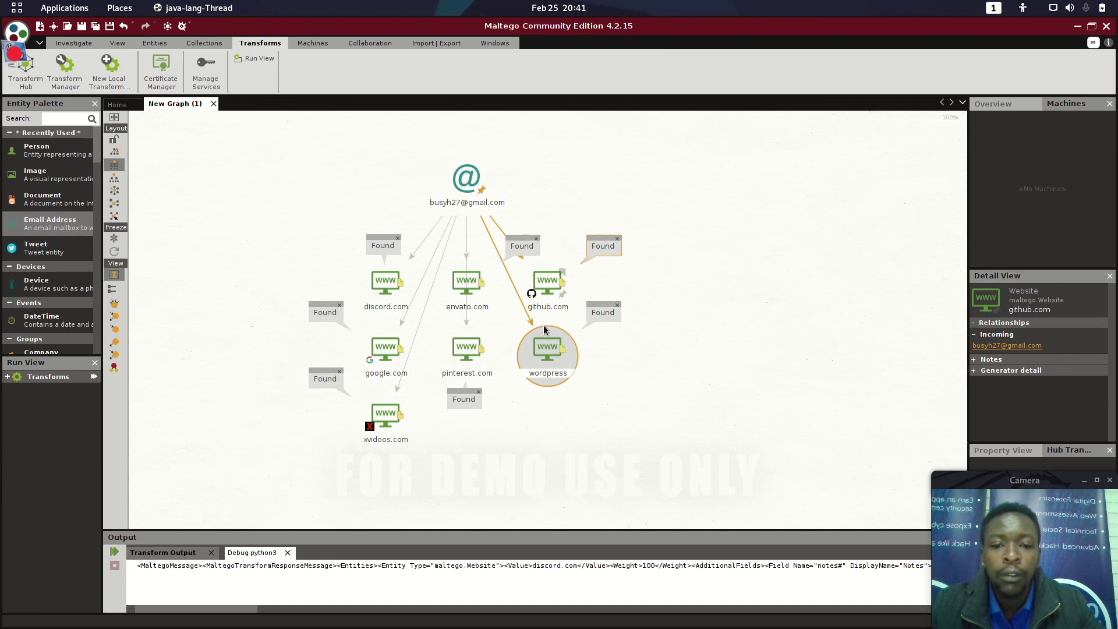
{"action": "left_click", "coordinate": [392, 348]}
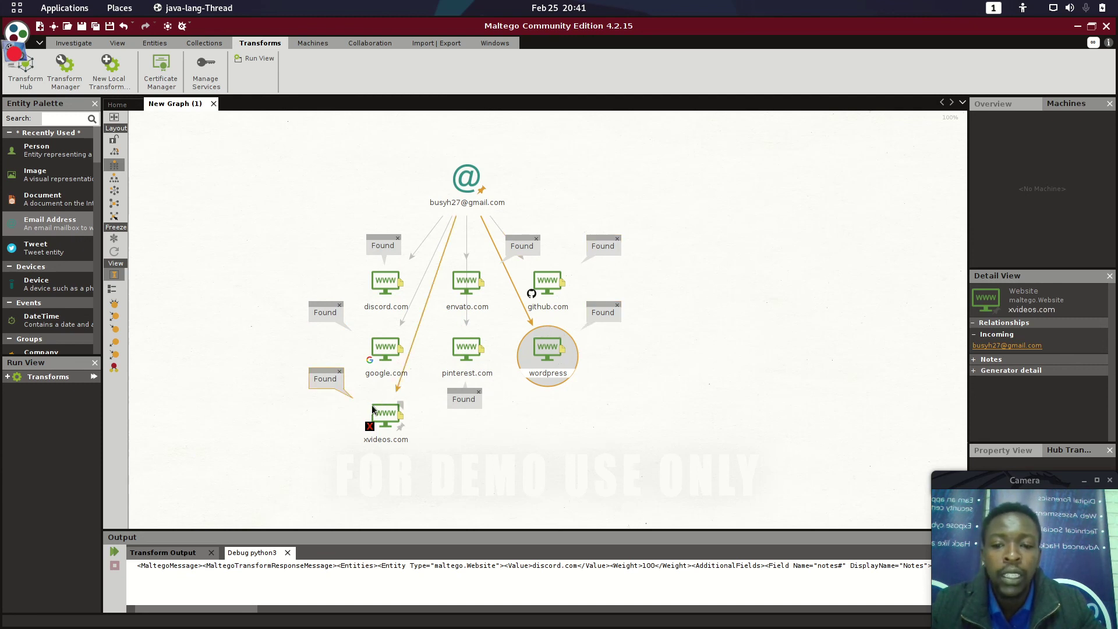
{"action": "left_click", "coordinate": [448, 278]}
{"action": "left_click", "coordinate": [464, 285]}
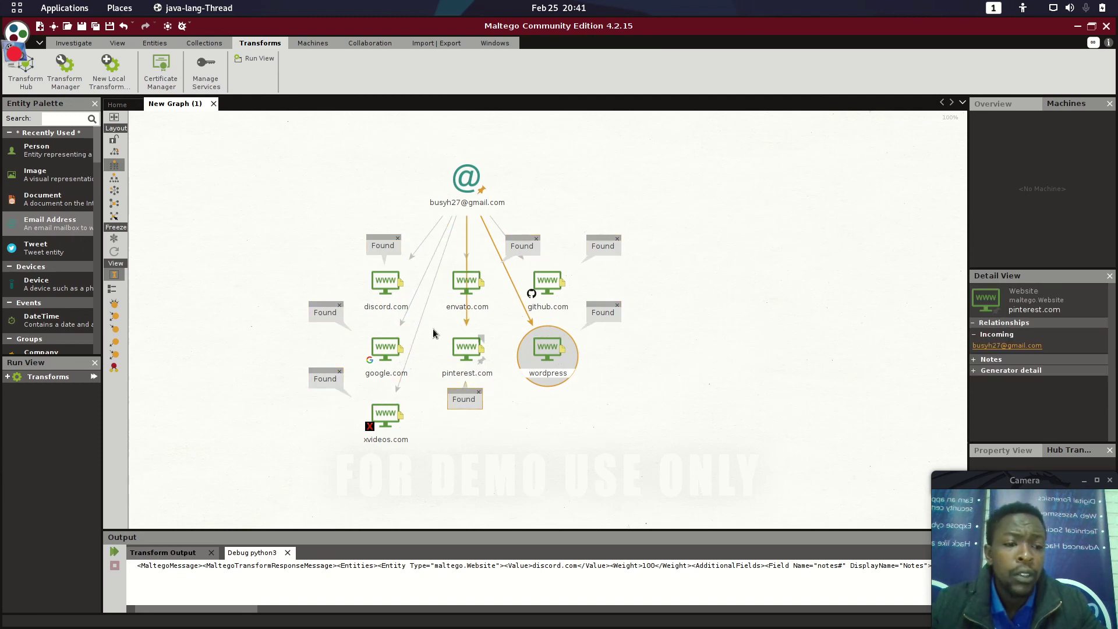
{"action": "left_click", "coordinate": [492, 353]}
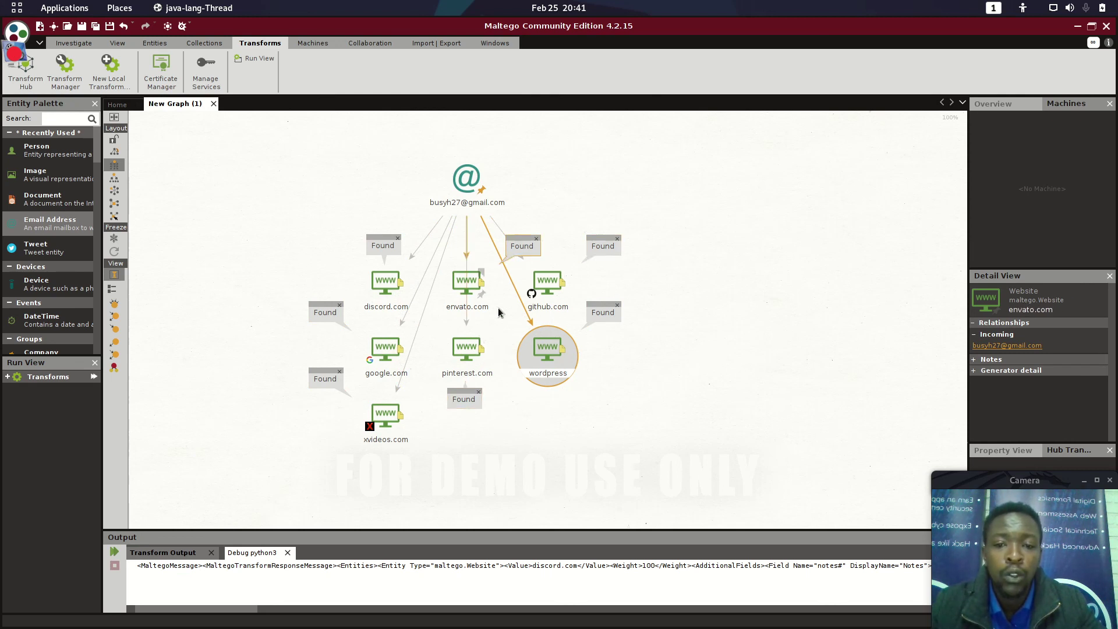
{"action": "left_click", "coordinate": [401, 325]}
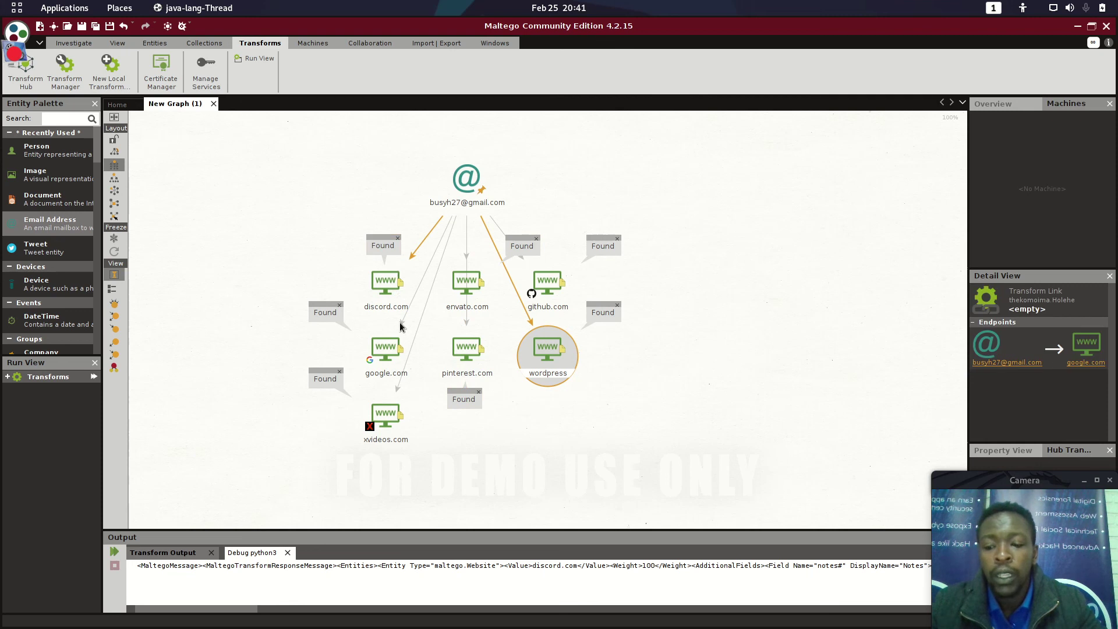
Step: Select the Gmail entity and all seven websites, then delete them and confirm
{"action": "key", "text": "ctrl+a"}
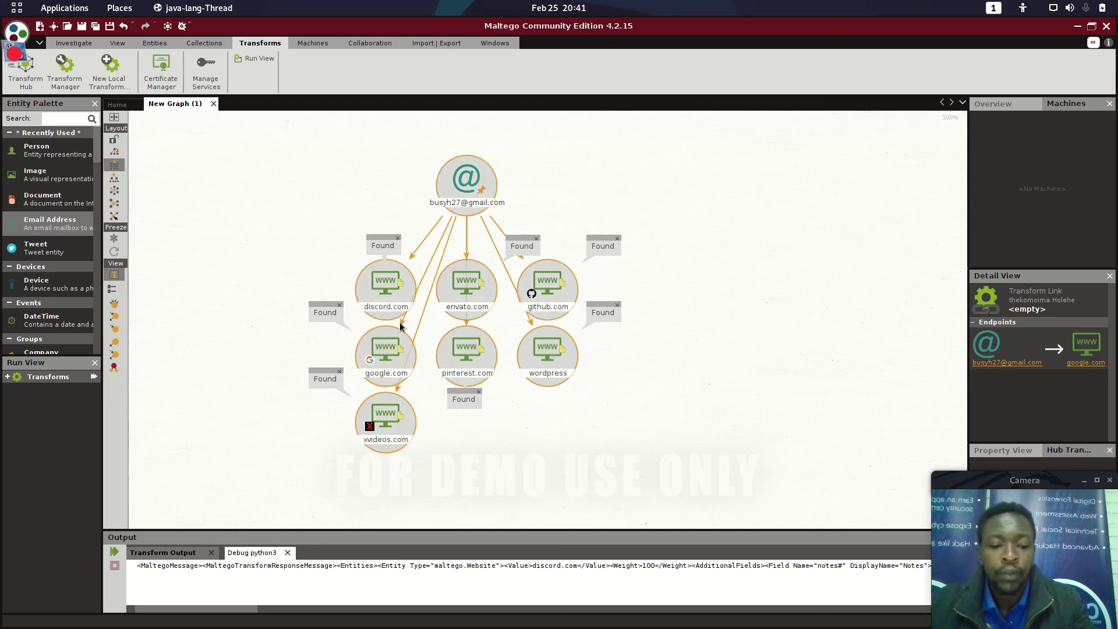
{"action": "key", "text": "Delete"}
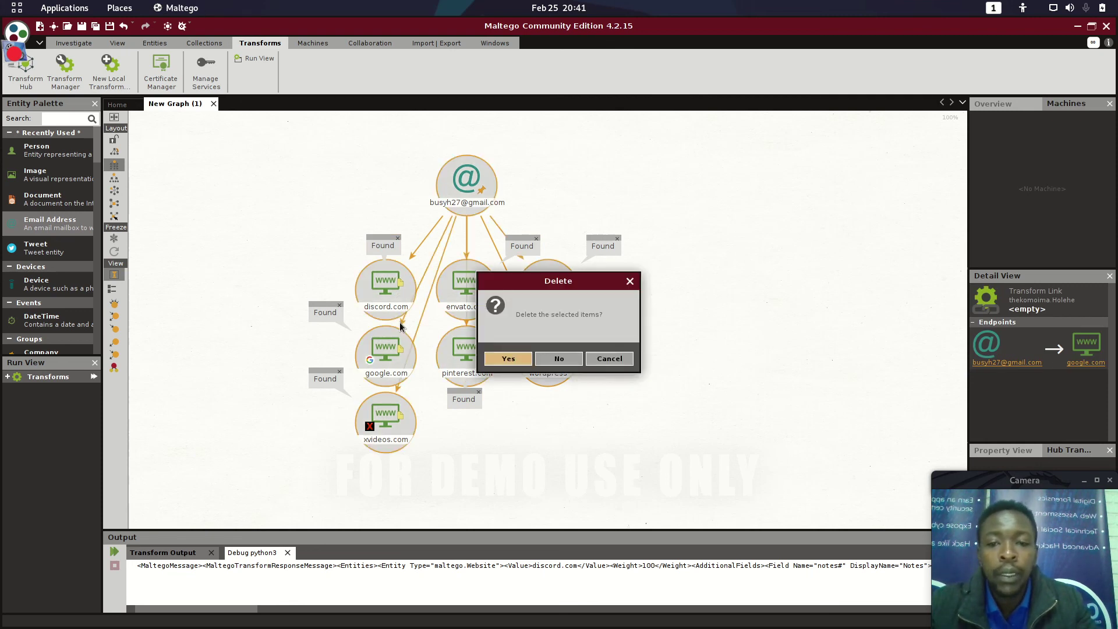
{"action": "key", "text": "Return"}
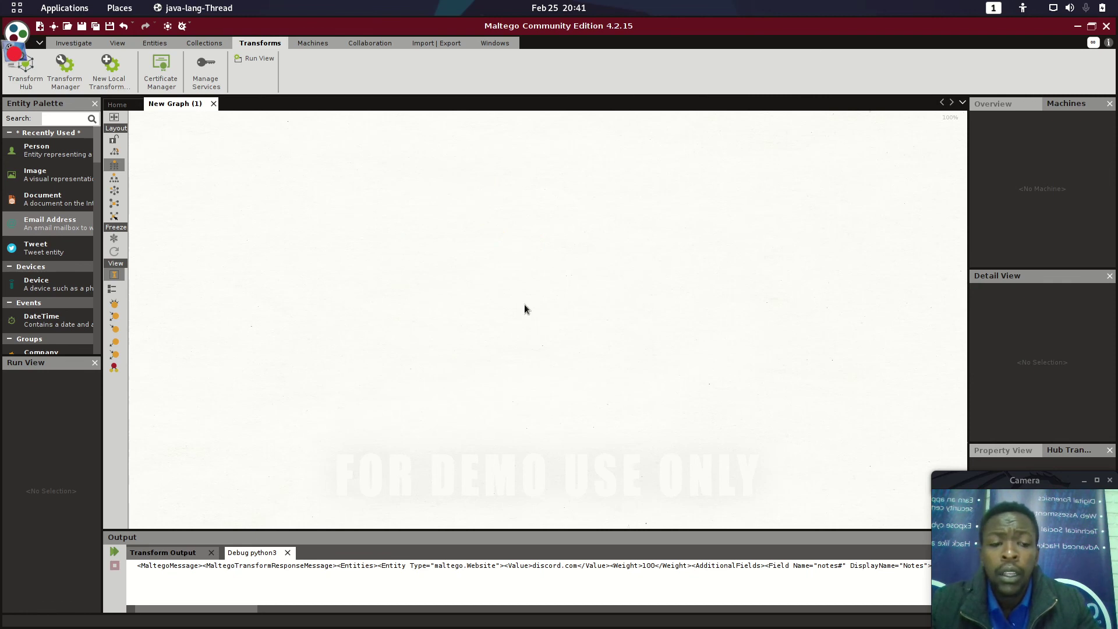